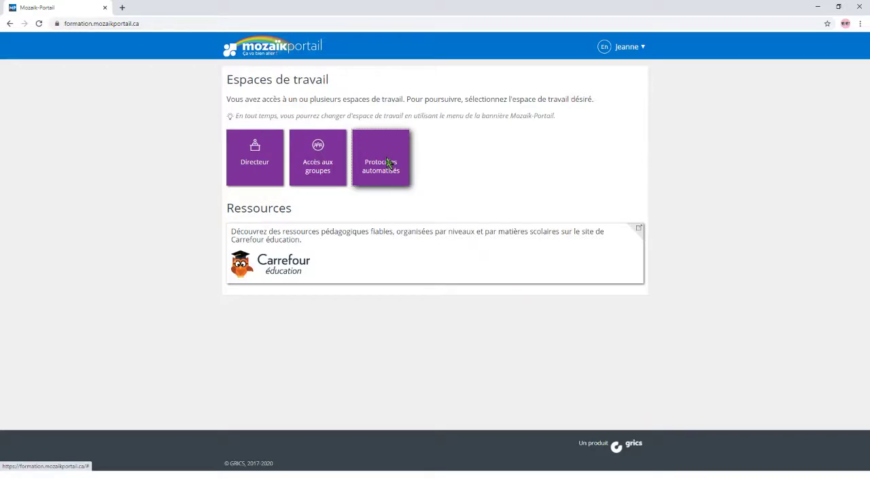
Open the Protocoles automatisés workspace and check the actions available for the Barvardage protocol.
{"action": "left_click", "coordinate": [388, 164]}
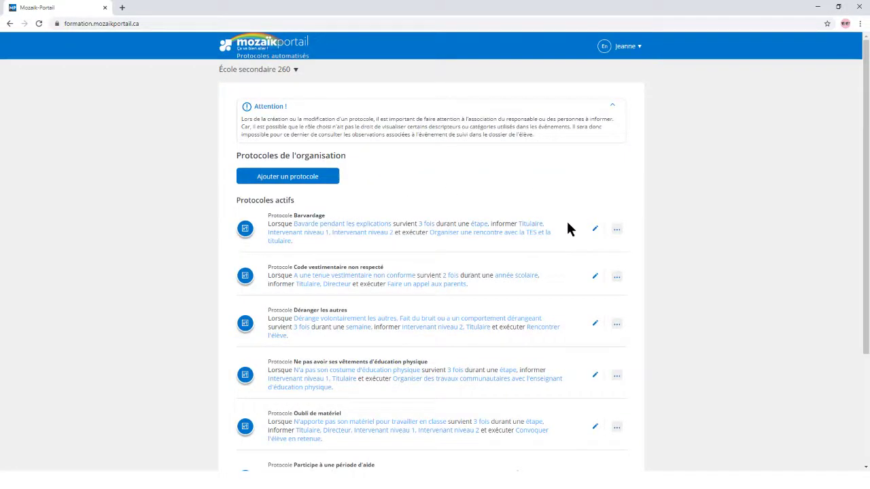
{"action": "scroll", "coordinate": [563, 227], "scroll_direction": "down", "scroll_amount": 1}
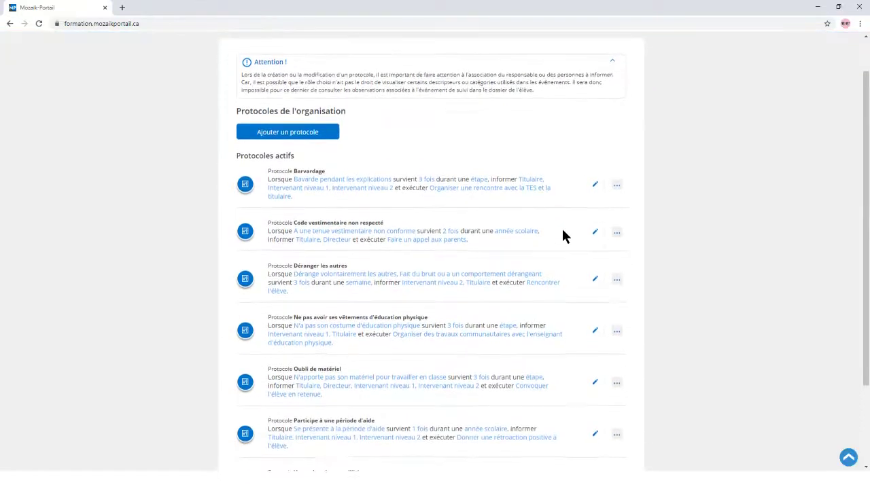
{"action": "scroll", "coordinate": [562, 236], "scroll_direction": "up", "scroll_amount": 1}
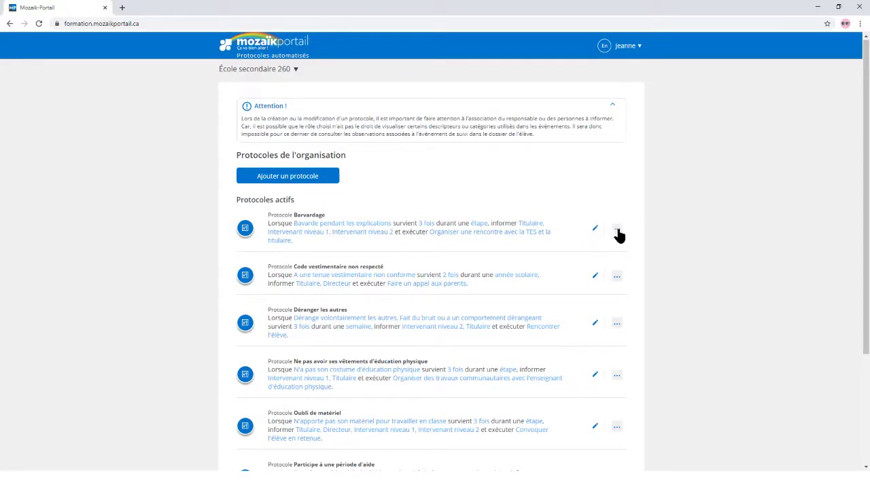
{"action": "left_click", "coordinate": [618, 231]}
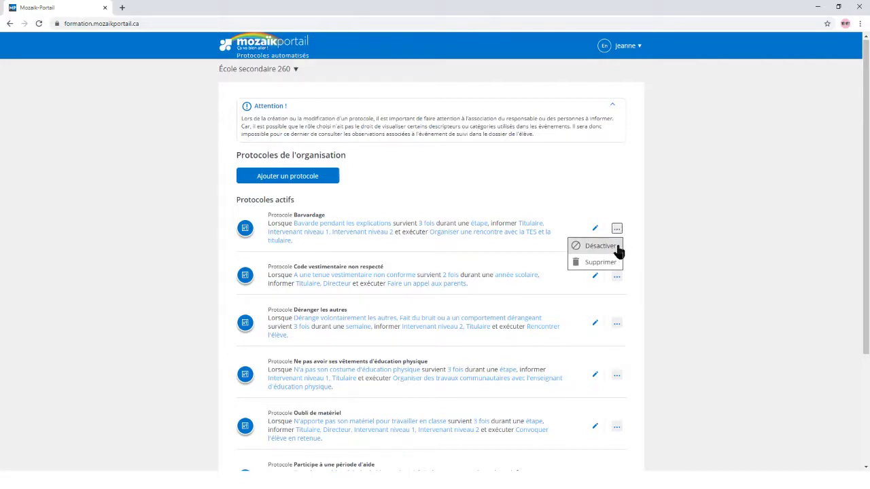
{"action": "left_click", "coordinate": [624, 183]}
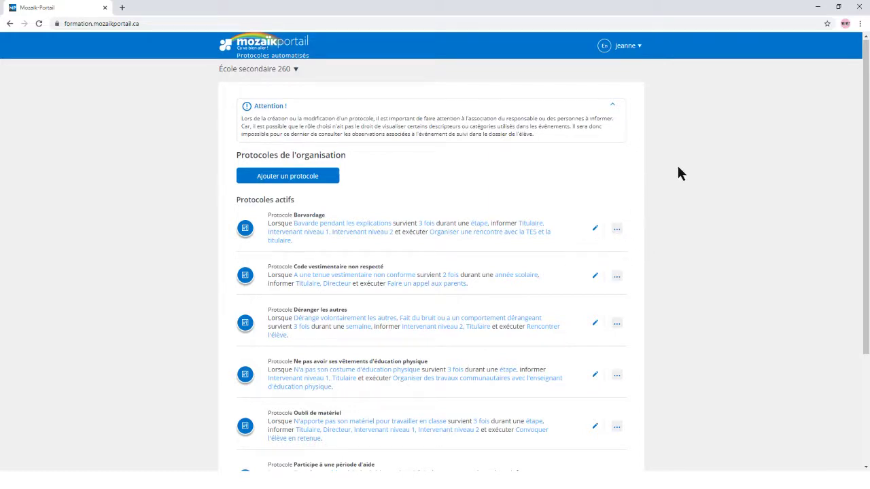
Start a new protocol for the school and title it "Matériel endommagé".
{"action": "left_click", "coordinate": [288, 177]}
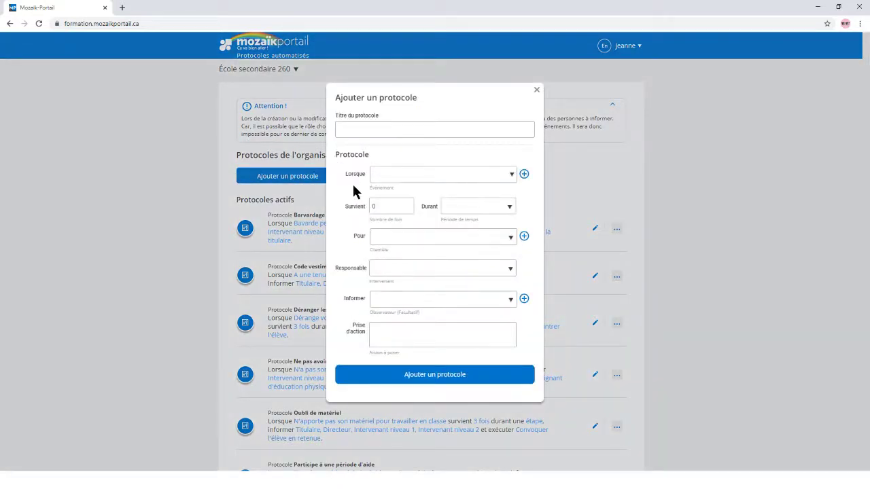
{"action": "left_click", "coordinate": [349, 127]}
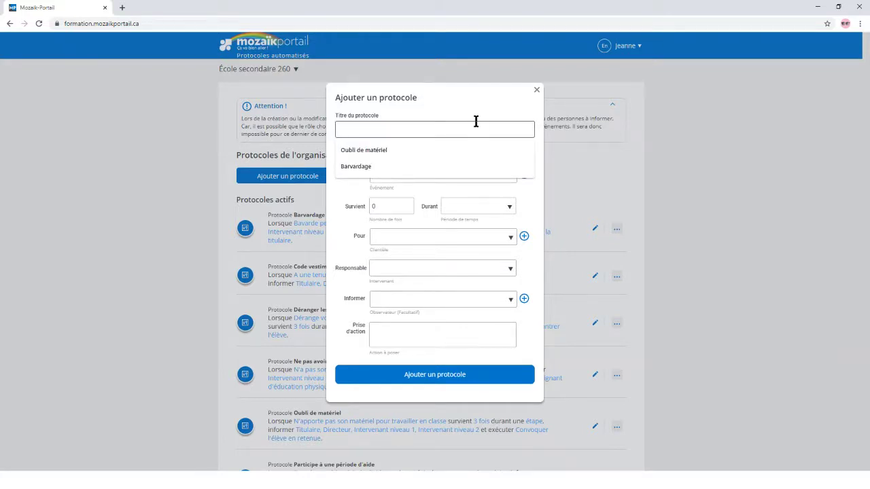
{"action": "type", "text": "M"}
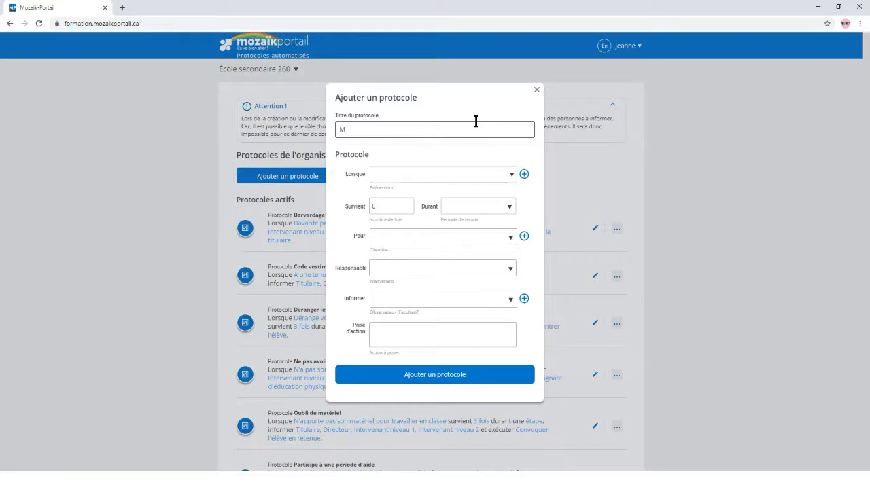
{"action": "type", "text": "atériel endommagé"}
Search the events for "mat" and set the protocol's triggering event to "Brise du matériel".
{"action": "left_click", "coordinate": [385, 175]}
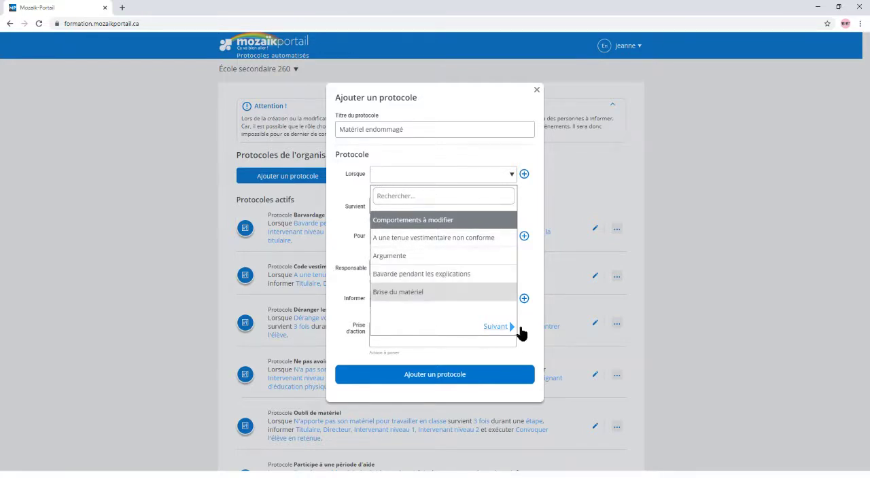
{"action": "left_click", "coordinate": [382, 175]}
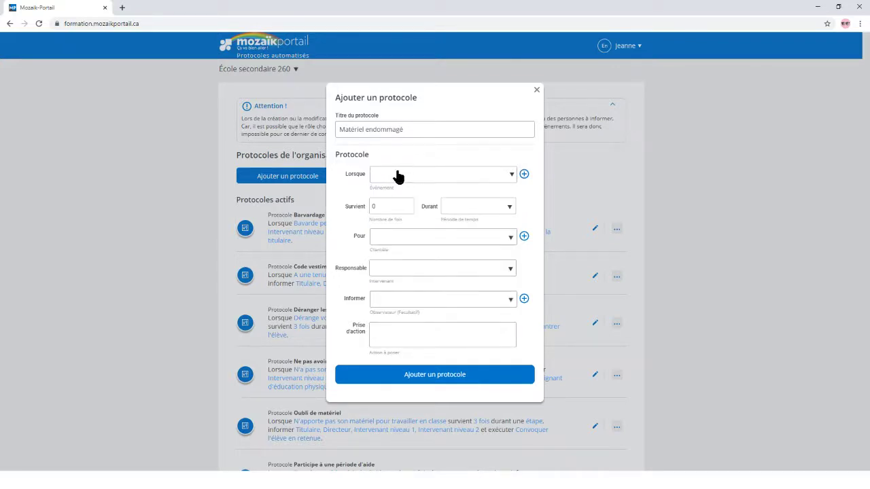
{"action": "left_click", "coordinate": [399, 177]}
{"action": "type", "text": "mat"}
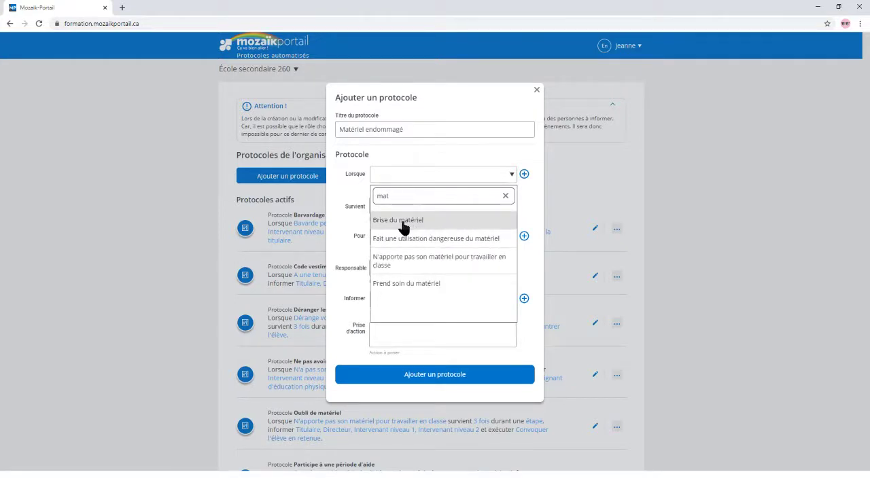
{"action": "left_click", "coordinate": [401, 221]}
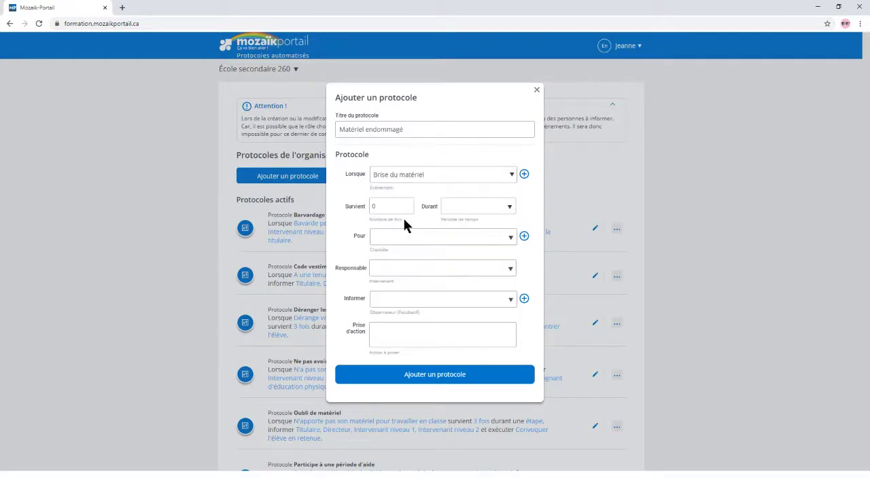
Add "Fait une utilisation dangereuse du matériel" as a second triggering event of the protocol.
{"action": "left_click", "coordinate": [525, 177]}
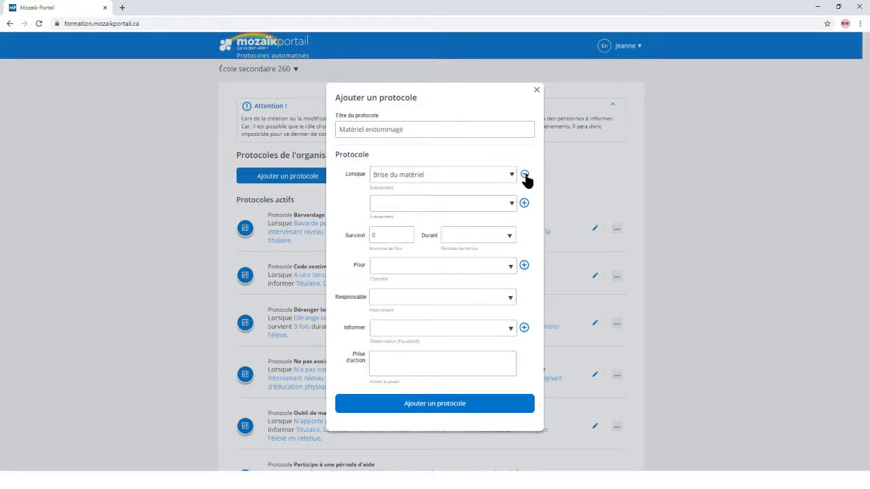
{"action": "left_click", "coordinate": [379, 208]}
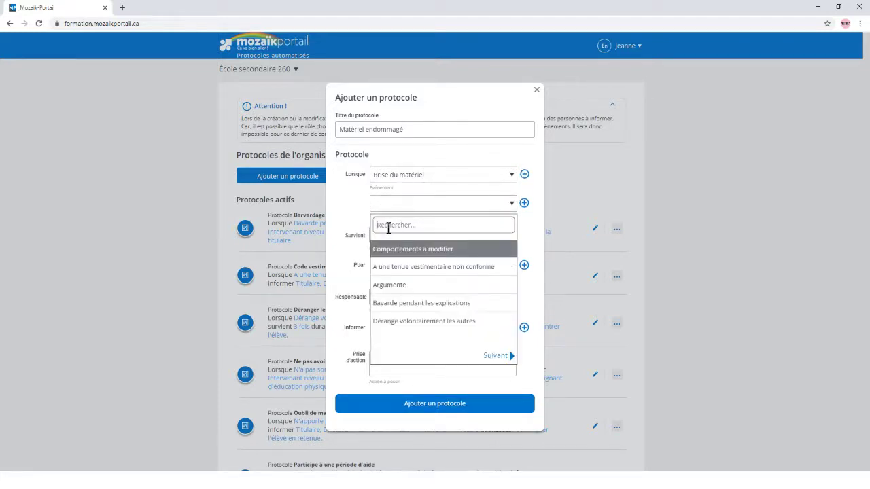
{"action": "type", "text": "mat"}
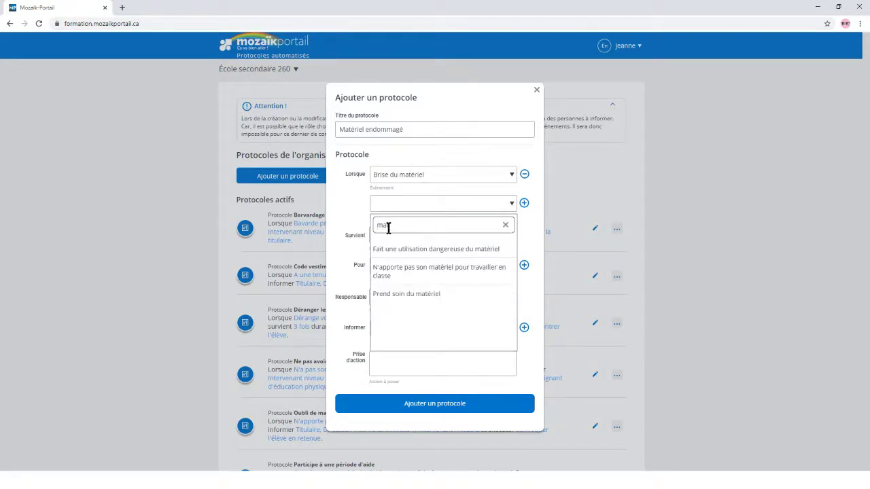
{"action": "left_click", "coordinate": [419, 251]}
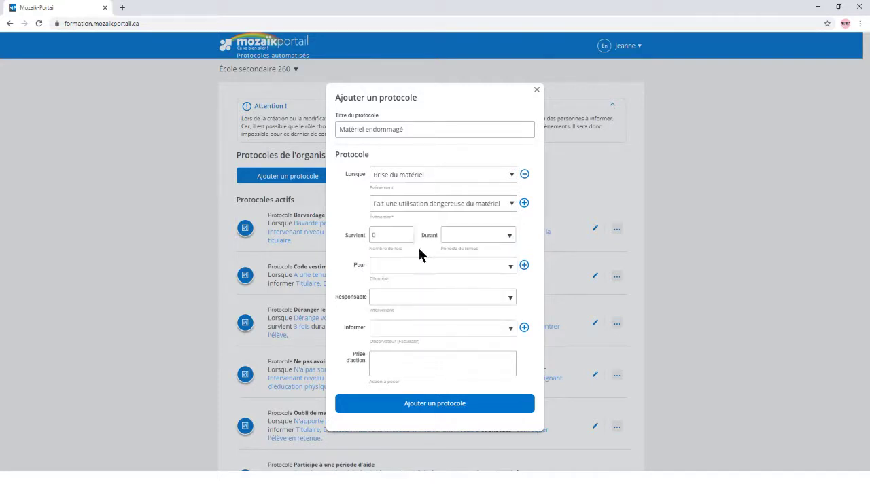
Set the protocol to trigger after 3 occurrences during an Étape.
{"action": "double_click", "coordinate": [377, 236]}
{"action": "type", "text": "3"}
{"action": "left_click", "coordinate": [510, 237]}
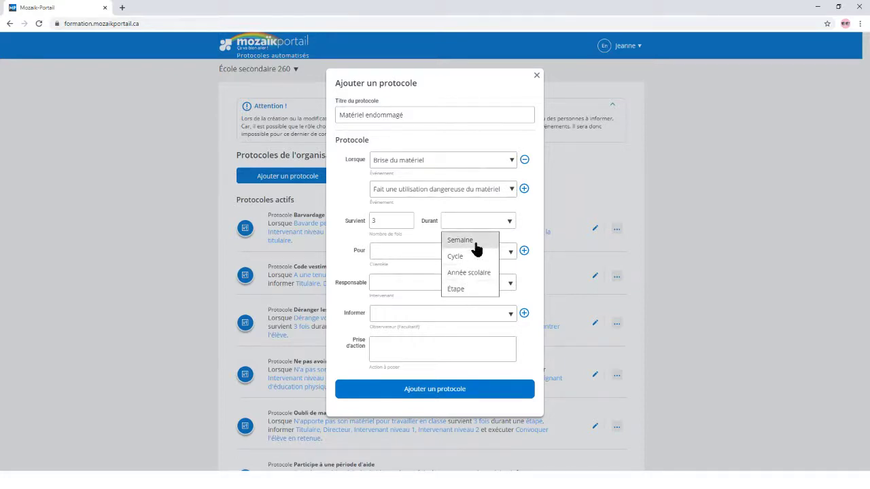
{"action": "left_click", "coordinate": [455, 290]}
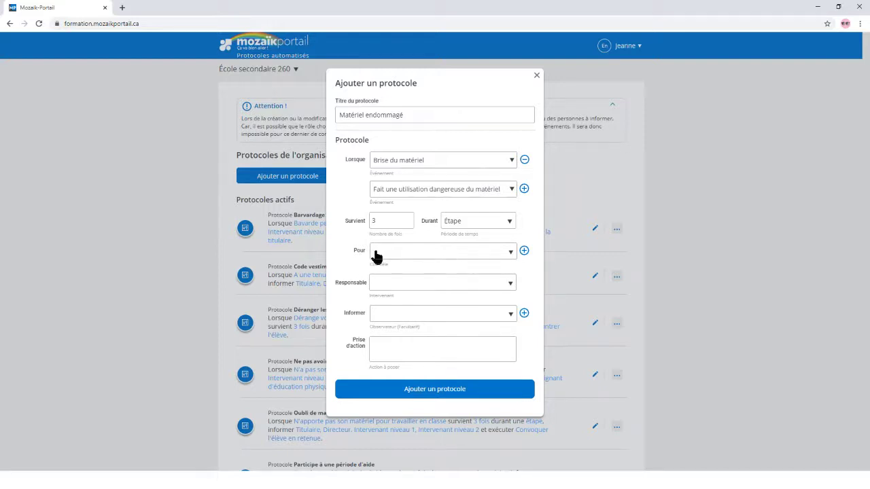
Start a new clientele filter named "SEcondaire 1 et 2" and include the levels Secondaire 1 and Secondaire 2.
{"action": "left_click", "coordinate": [511, 255]}
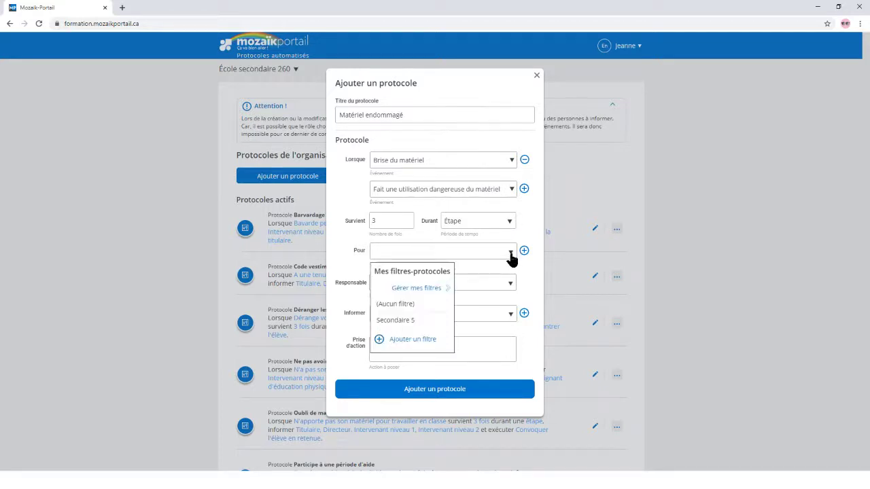
{"action": "left_click", "coordinate": [410, 340]}
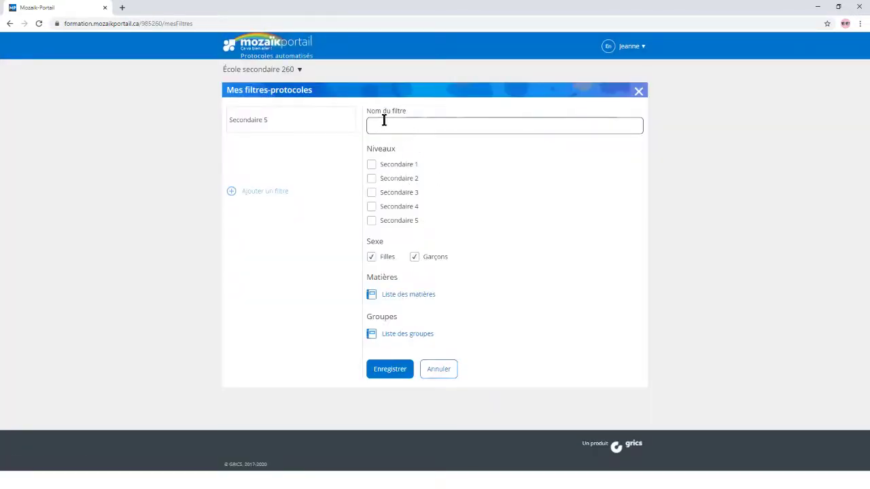
{"action": "type", "text": "Secondai"}
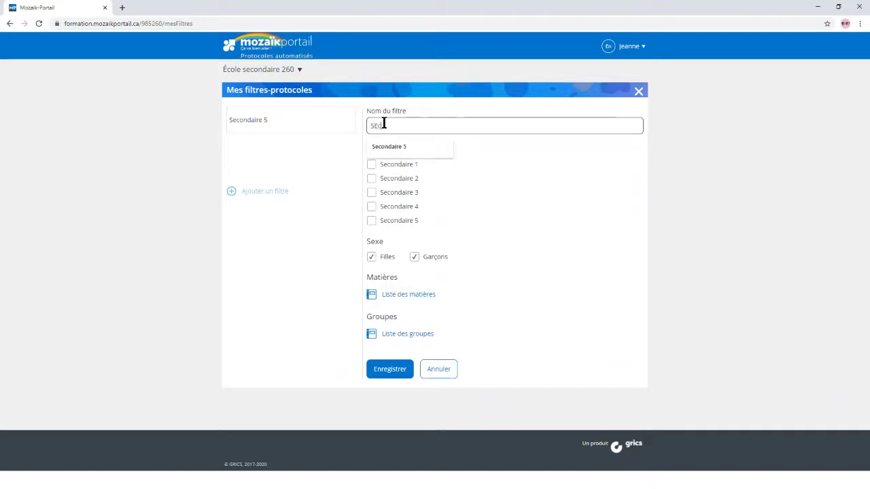
{"action": "type", "text": "re 1 "}
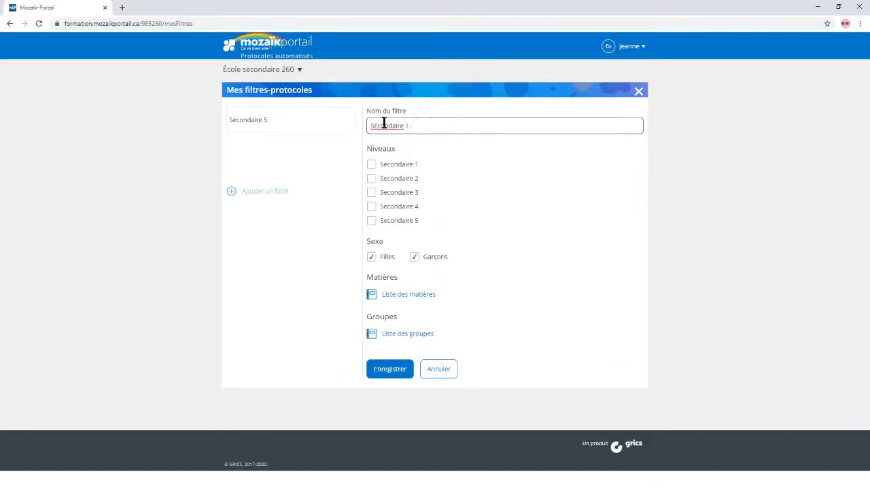
{"action": "type", "text": "et 2"}
{"action": "left_click", "coordinate": [371, 166]}
{"action": "left_click", "coordinate": [371, 180]}
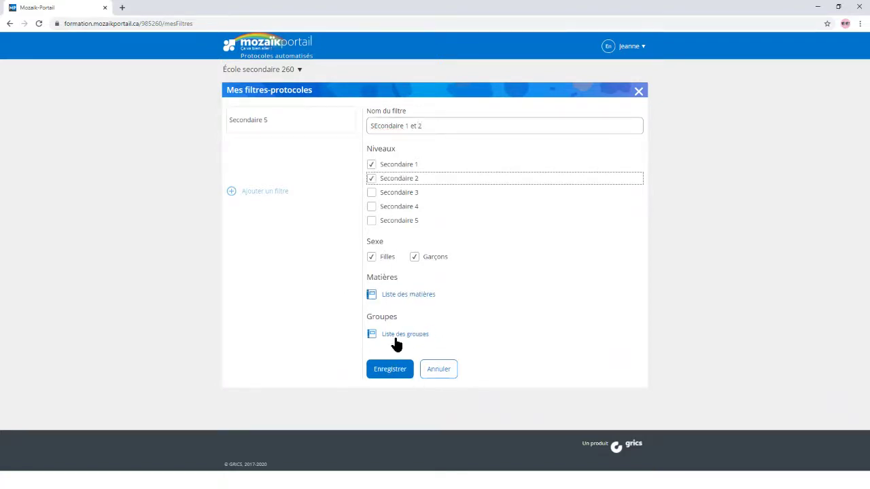
Correct the filter's name to "Secondaire 1 et 2", save the filter and return to the protocol form.
{"action": "left_click", "coordinate": [381, 127]}
{"action": "key", "text": "BackSpace"}
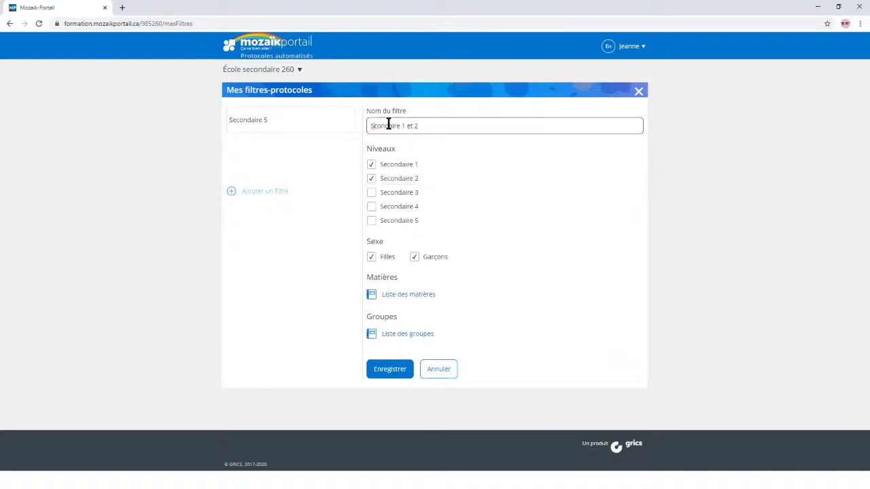
{"action": "type", "text": "e"}
{"action": "left_click", "coordinate": [386, 372]}
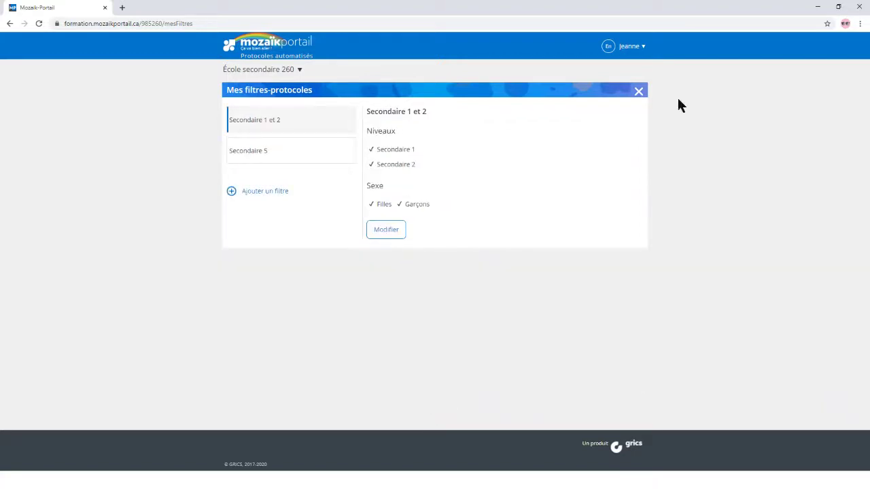
{"action": "left_click", "coordinate": [636, 93]}
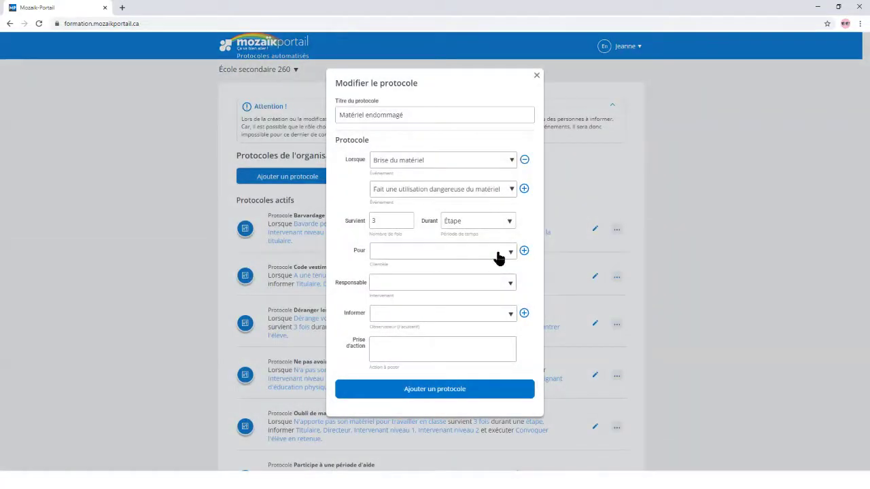
Apply the protocol to the "Secondaire 1 et 2" clientele and make Intervenant niveau 1 responsible for it.
{"action": "left_click", "coordinate": [510, 252]}
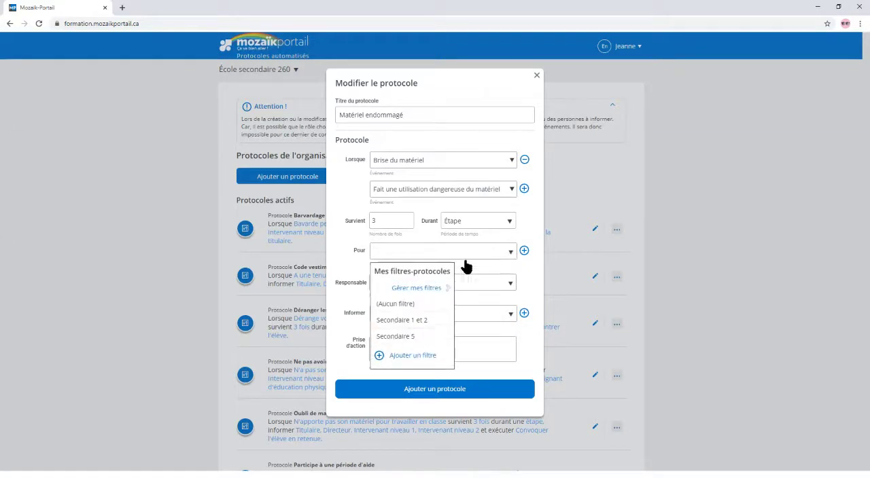
{"action": "left_click", "coordinate": [412, 322]}
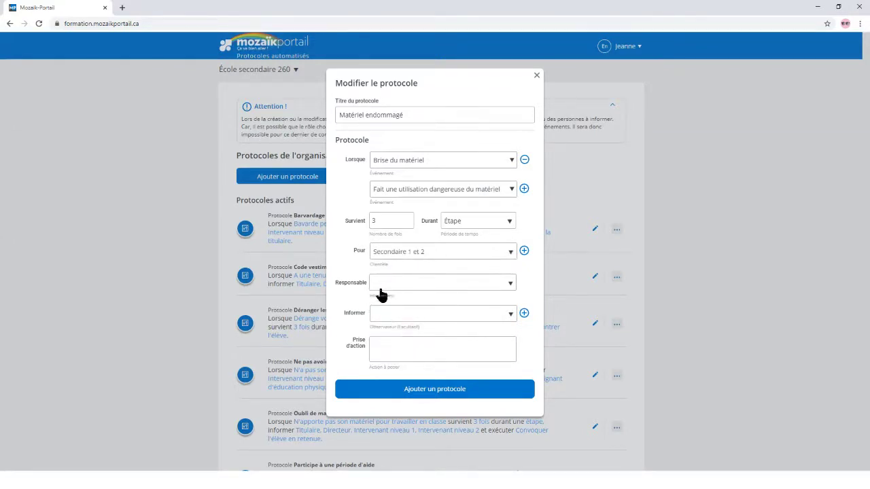
{"action": "left_click", "coordinate": [512, 285]}
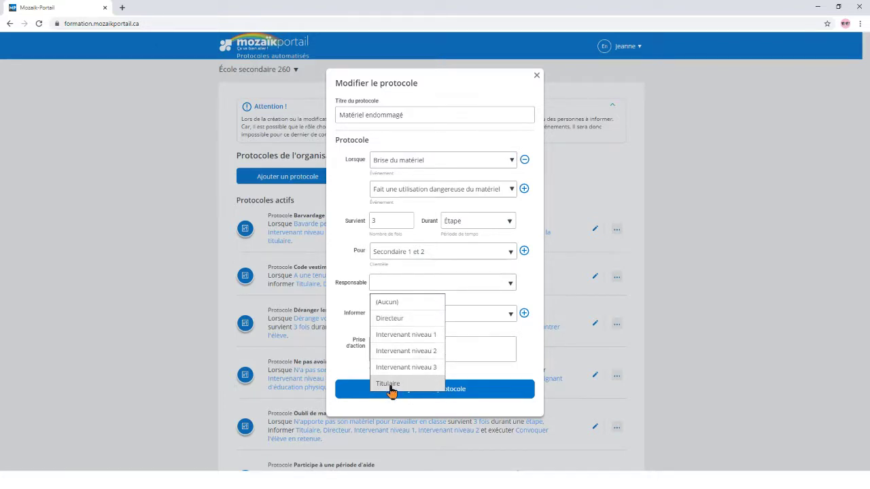
{"action": "left_click", "coordinate": [408, 338]}
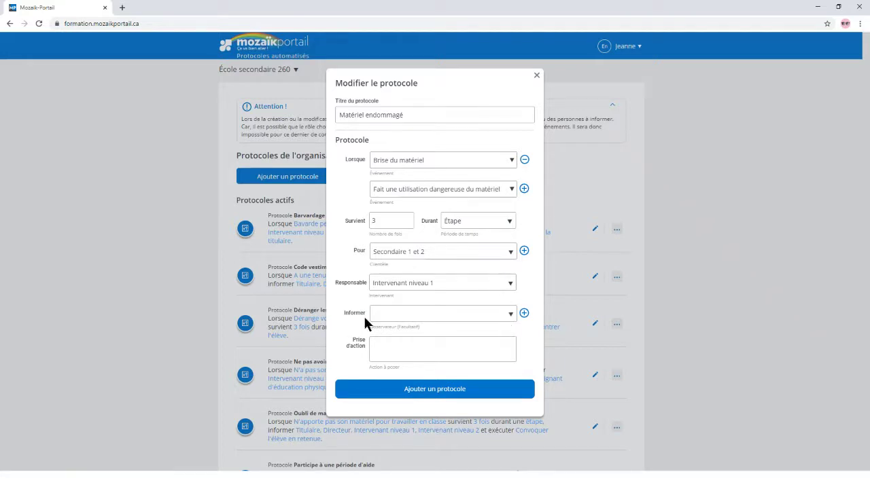
Choose Intervenant niveau 2 as the first observer to inform.
{"action": "left_click", "coordinate": [511, 317]}
{"action": "left_click", "coordinate": [407, 355]}
{"action": "left_click", "coordinate": [510, 317]}
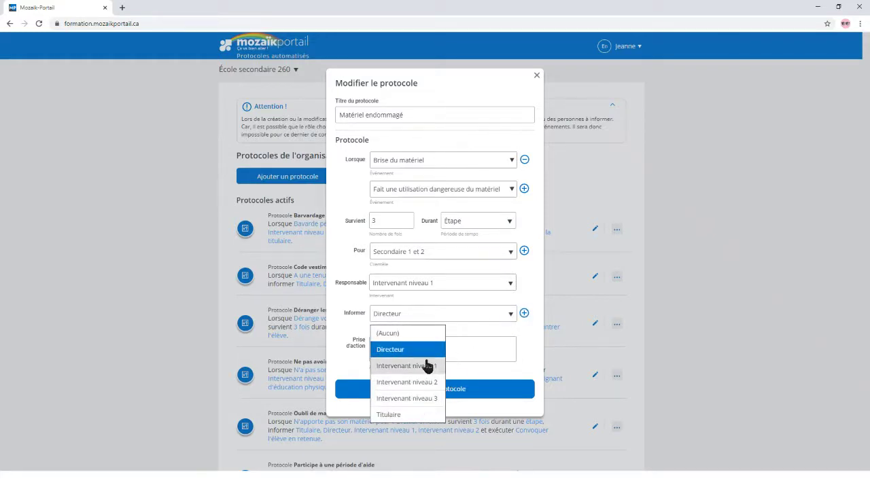
{"action": "left_click", "coordinate": [408, 383]}
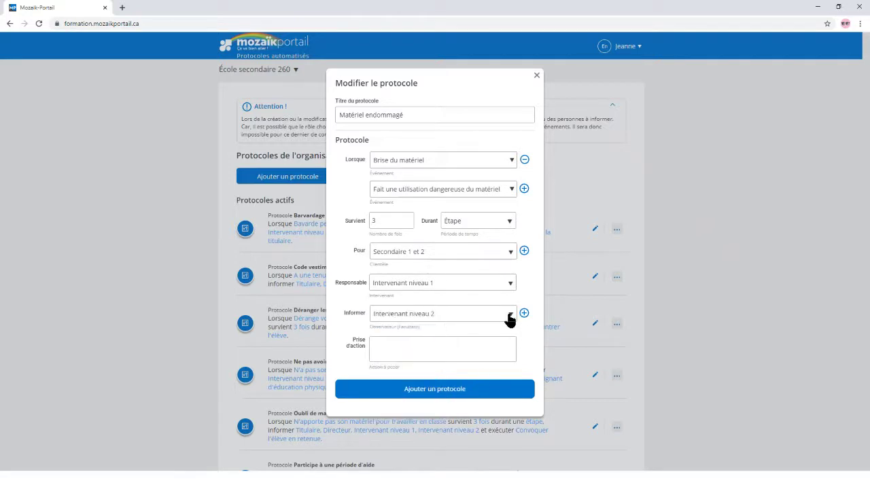
Add Directeur and Titulaire as the second and third observers to inform in the protocol.
{"action": "left_click", "coordinate": [523, 314]}
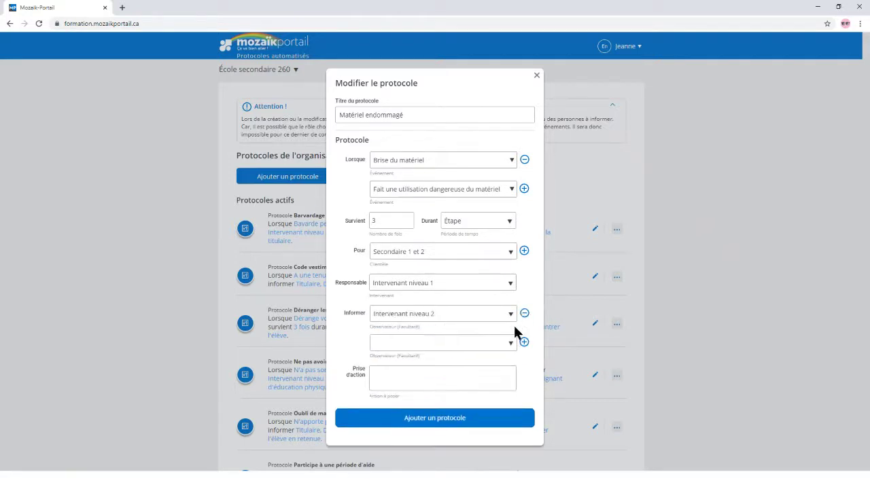
{"action": "left_click", "coordinate": [512, 329]}
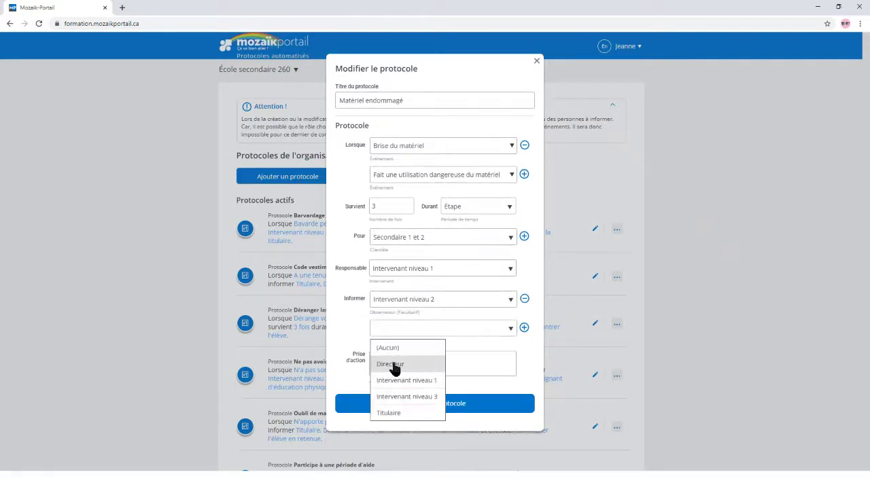
{"action": "left_click", "coordinate": [393, 365]}
{"action": "left_click", "coordinate": [524, 329]}
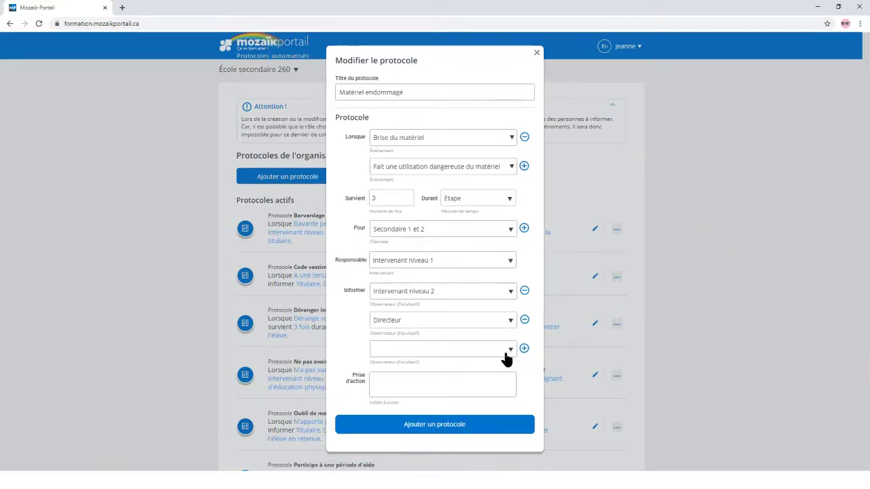
{"action": "left_click", "coordinate": [510, 350]}
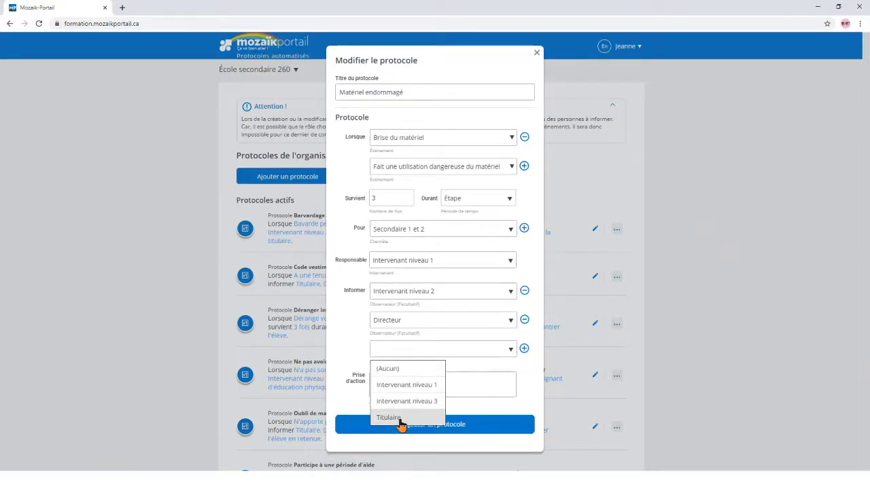
{"action": "left_click", "coordinate": [400, 419]}
Enter the action "Rencontrer l'élève avec la direction et les intervenants" and add the protocol to the organisation's list.
{"action": "left_click", "coordinate": [387, 375]}
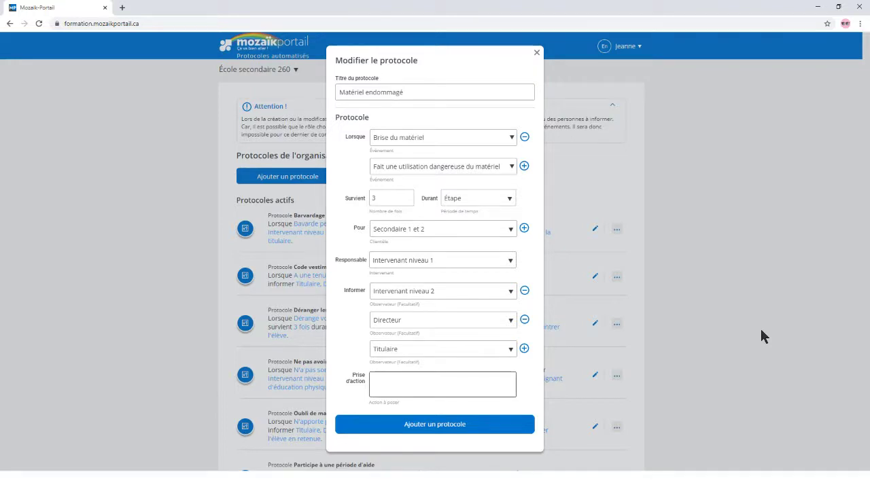
{"action": "type", "text": "Rencontrer l'élève av"}
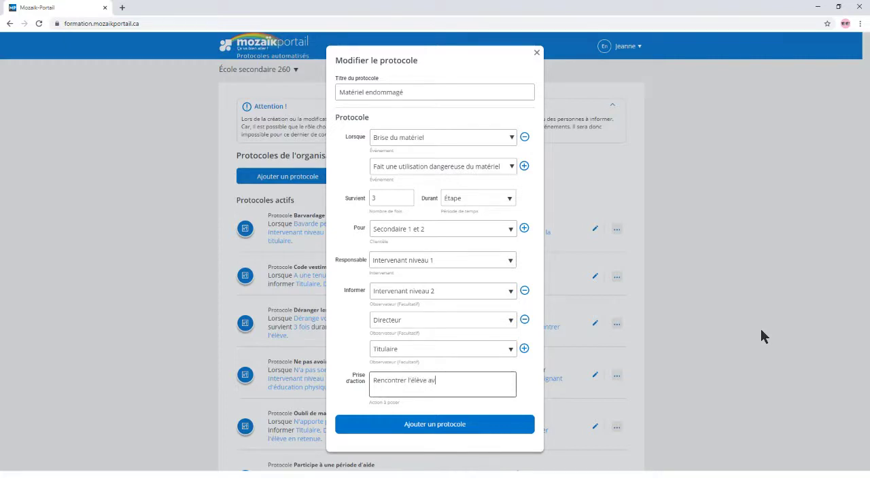
{"action": "type", "text": "ec la direciton et les intervenants"}
{"action": "key", "text": "BackSpace"}
{"action": "key", "text": "BackSpace"}
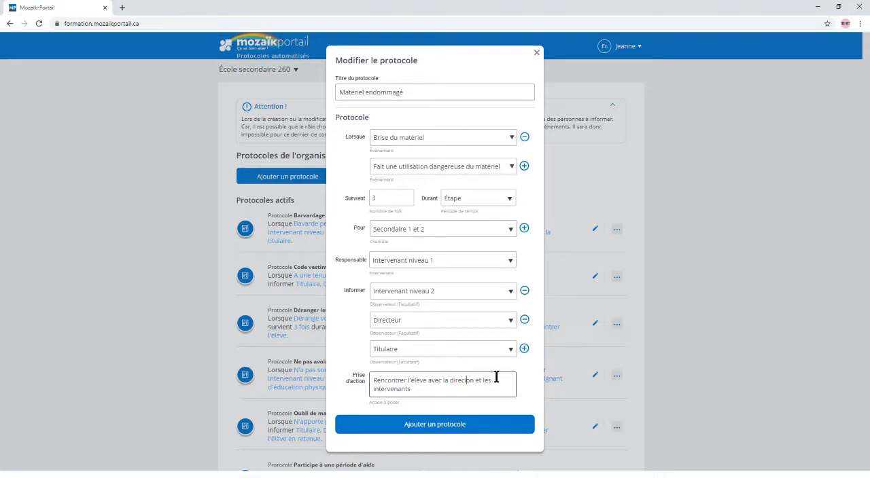
{"action": "type", "text": "ti"}
{"action": "left_click", "coordinate": [427, 431]}
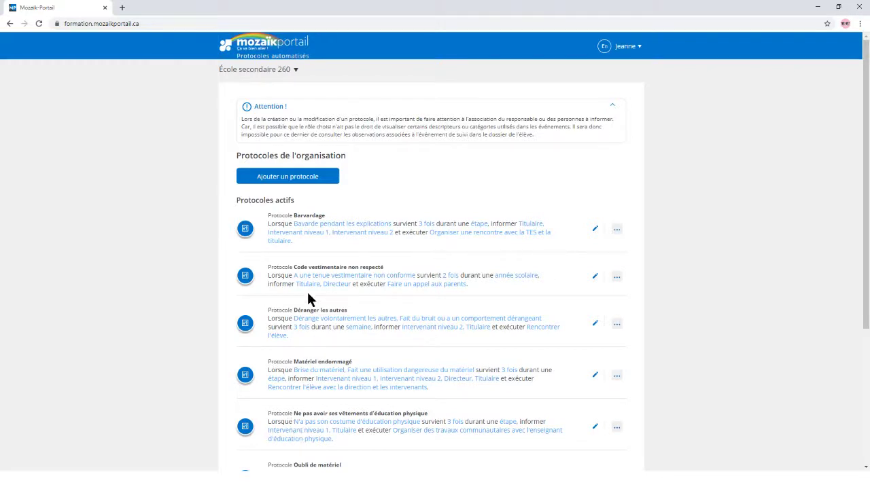
Open the existing Barvardage protocol to review its settings and close it without editing.
{"action": "left_click", "coordinate": [595, 229]}
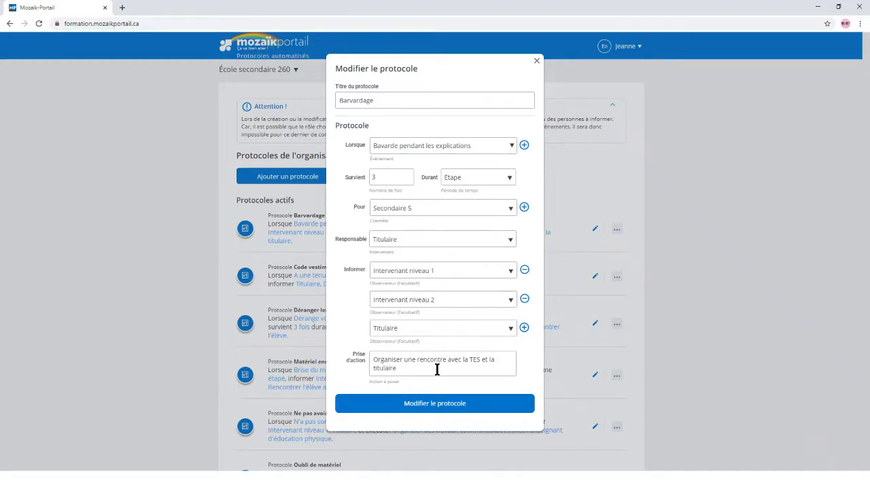
{"action": "left_click", "coordinate": [537, 62]}
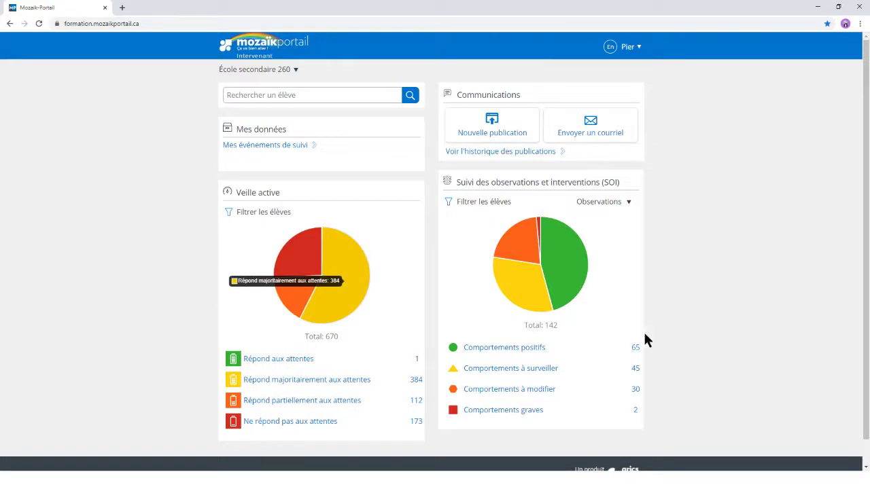
Open the personal follow-up events and set the first event under the user's responsibility, about selling illicit substances, to Fait.
{"action": "left_click", "coordinate": [265, 145]}
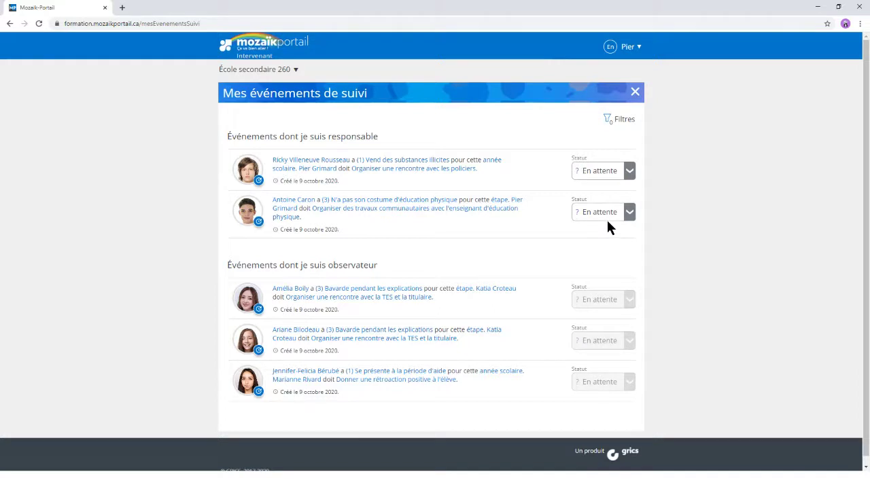
{"action": "left_click", "coordinate": [629, 172]}
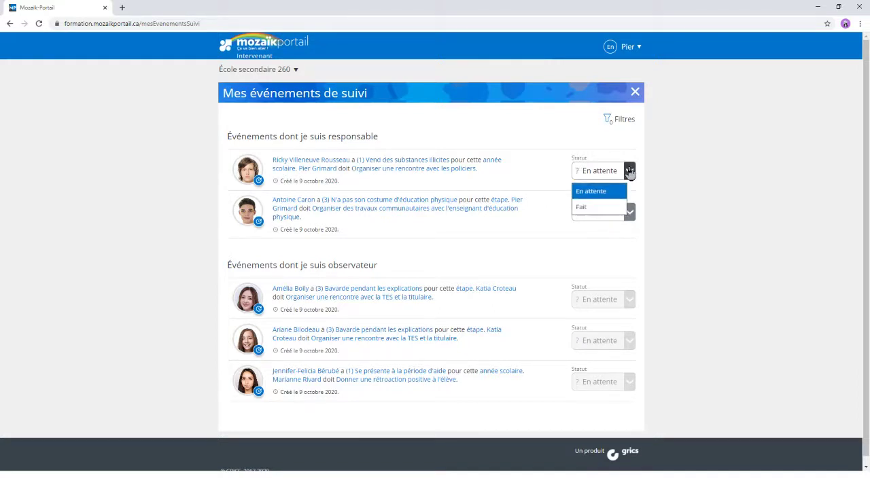
{"action": "left_click", "coordinate": [581, 209]}
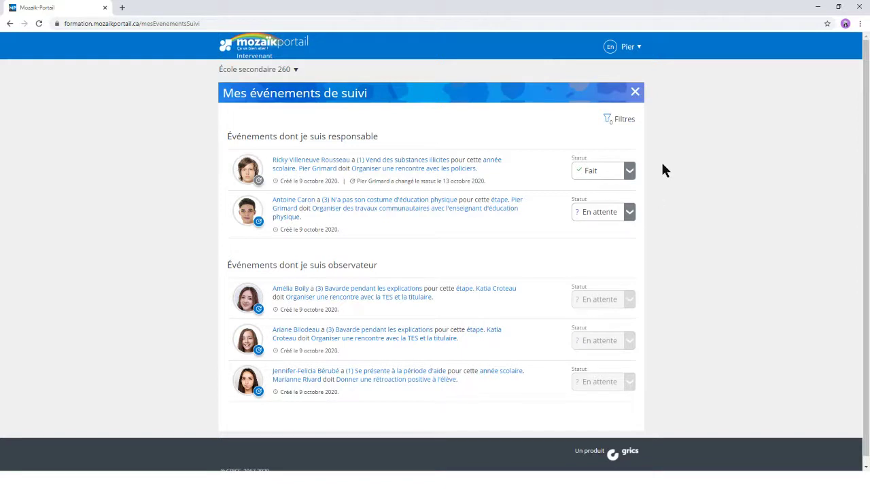
Filter the follow-up events by the status En attente.
{"action": "left_click", "coordinate": [617, 123]}
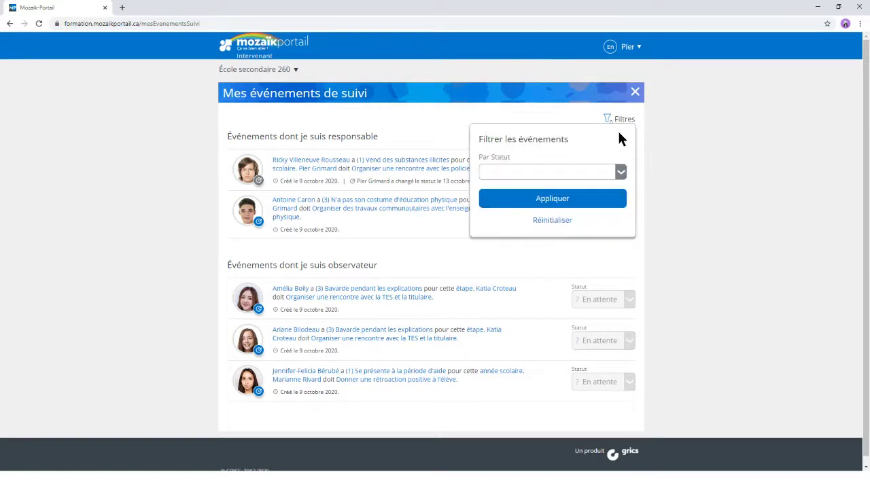
{"action": "left_click", "coordinate": [620, 174]}
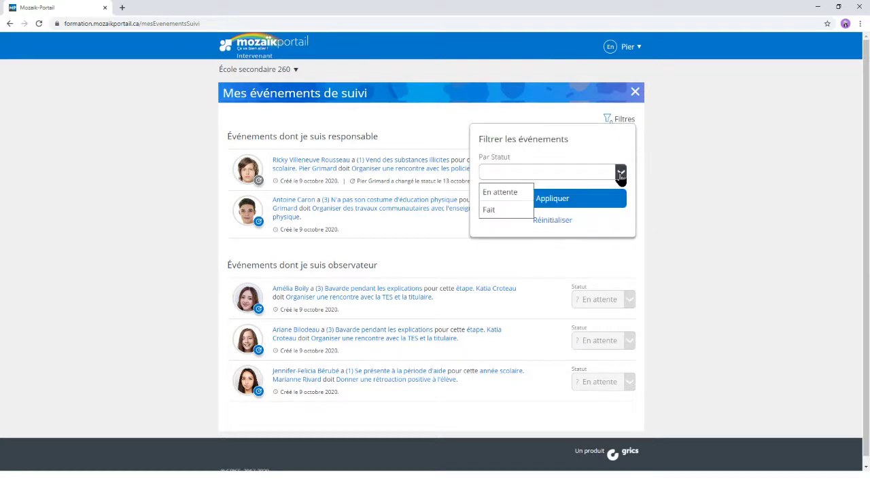
{"action": "left_click", "coordinate": [501, 195]}
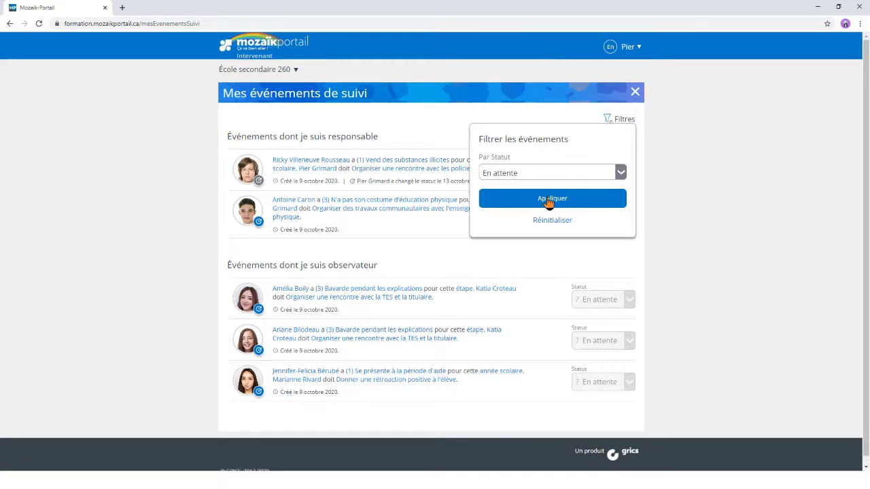
{"action": "left_click", "coordinate": [547, 197]}
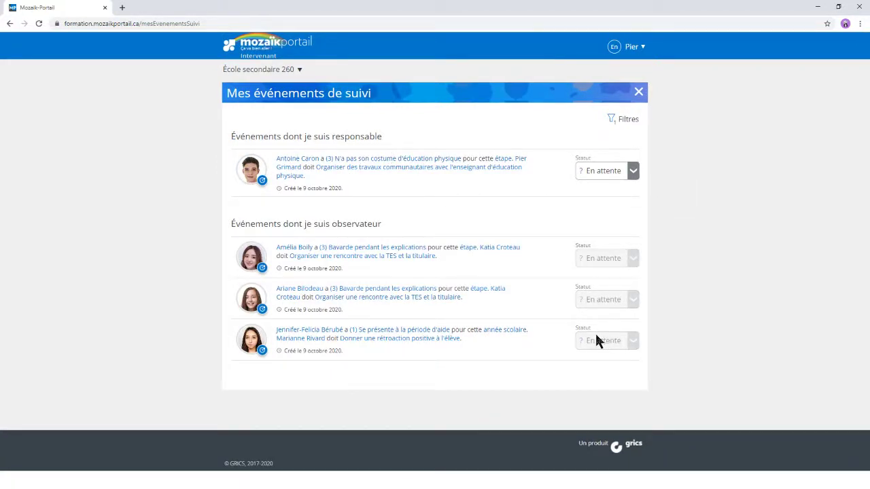
Reset the status filter on the follow-up events and close the event list.
{"action": "left_click", "coordinate": [620, 122]}
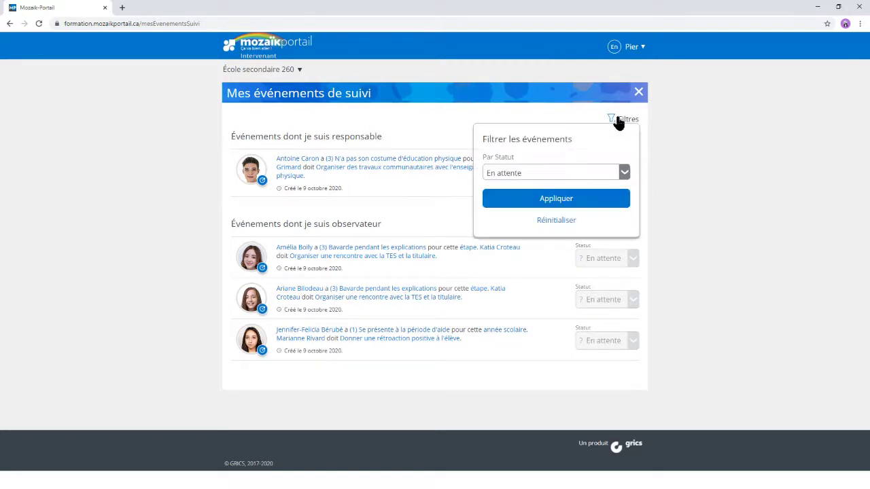
{"action": "left_click", "coordinate": [548, 221]}
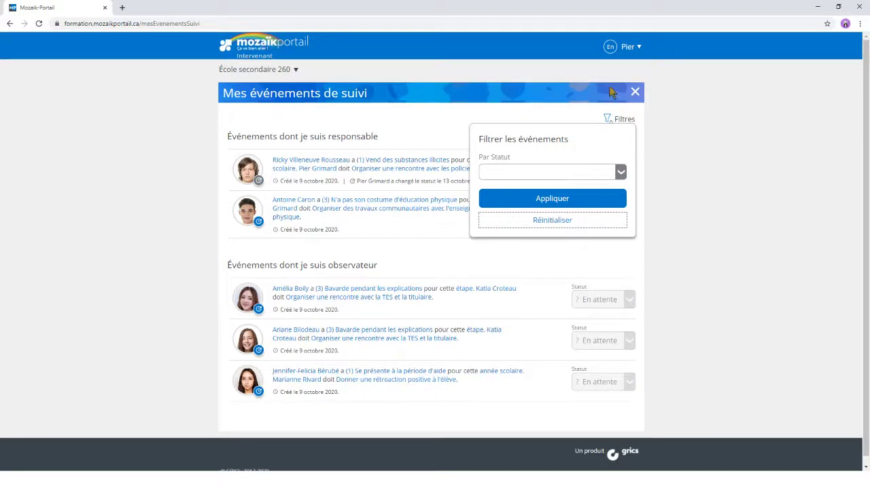
{"action": "left_click", "coordinate": [634, 92]}
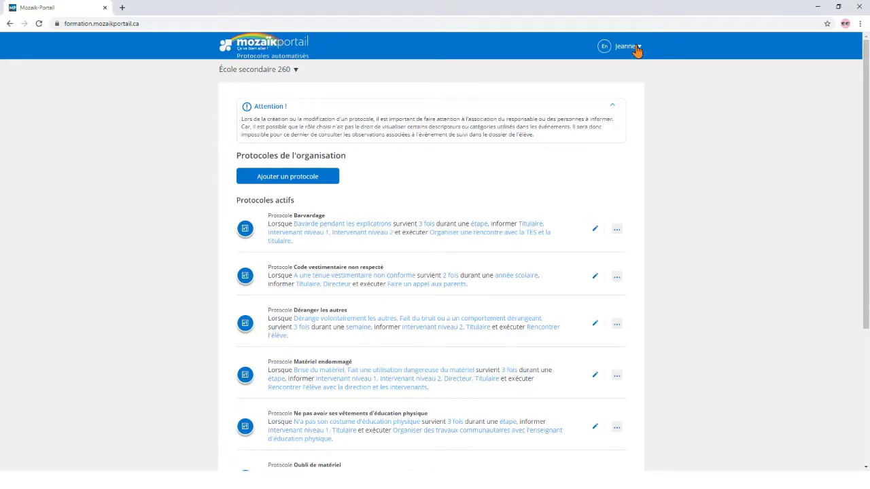
Switch from the automated protocols workspace to the Directeur workspace.
{"action": "left_click", "coordinate": [637, 47]}
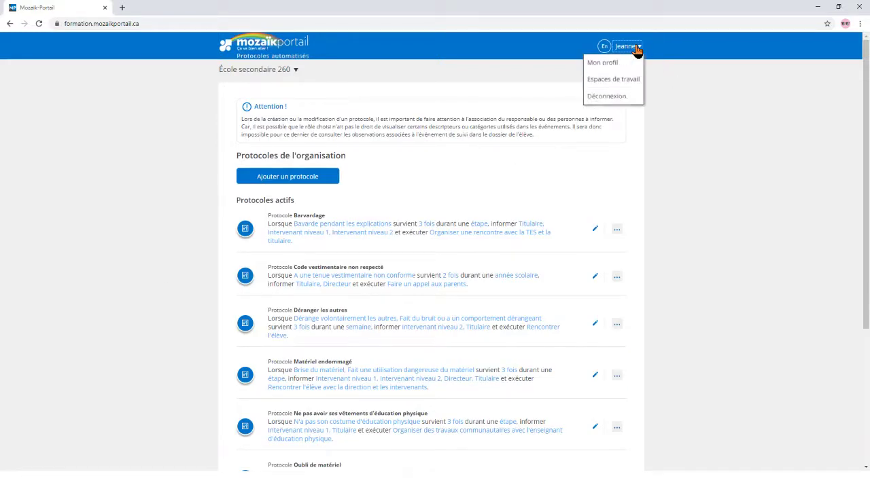
{"action": "left_click", "coordinate": [614, 84]}
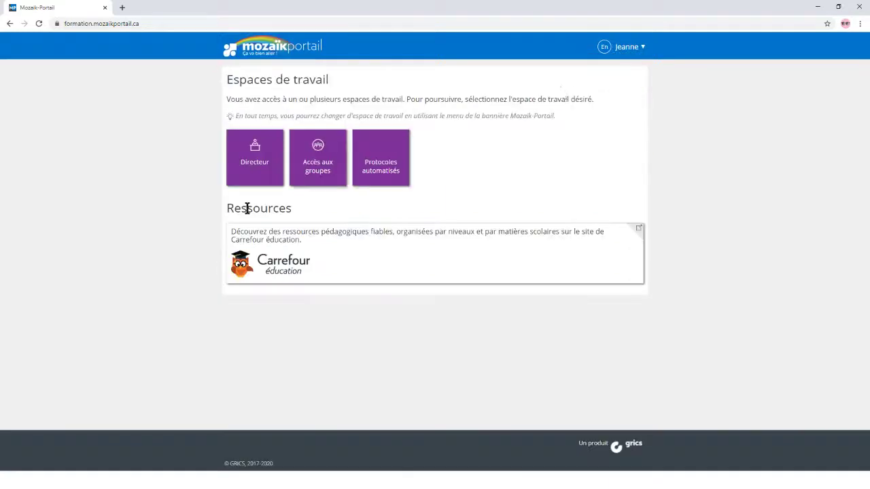
{"action": "left_click", "coordinate": [252, 164]}
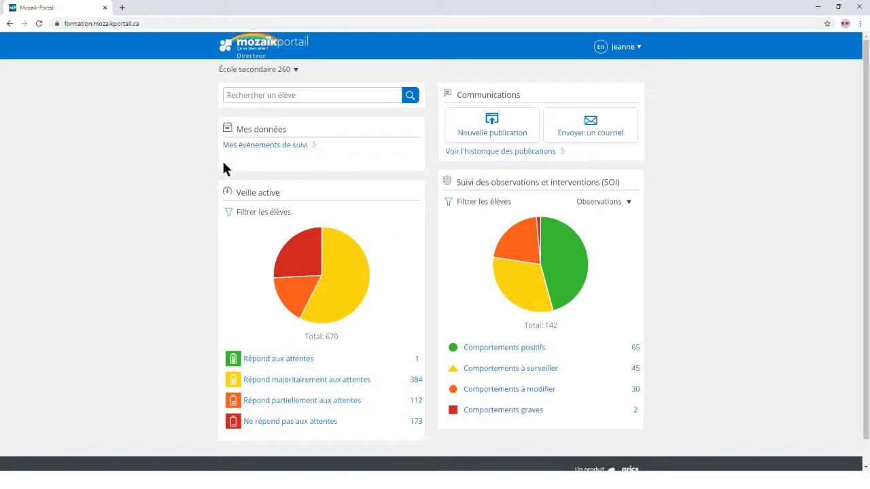
Open the director's follow-up events, review the whole establishment's events and return to the personal event list.
{"action": "left_click", "coordinate": [271, 149]}
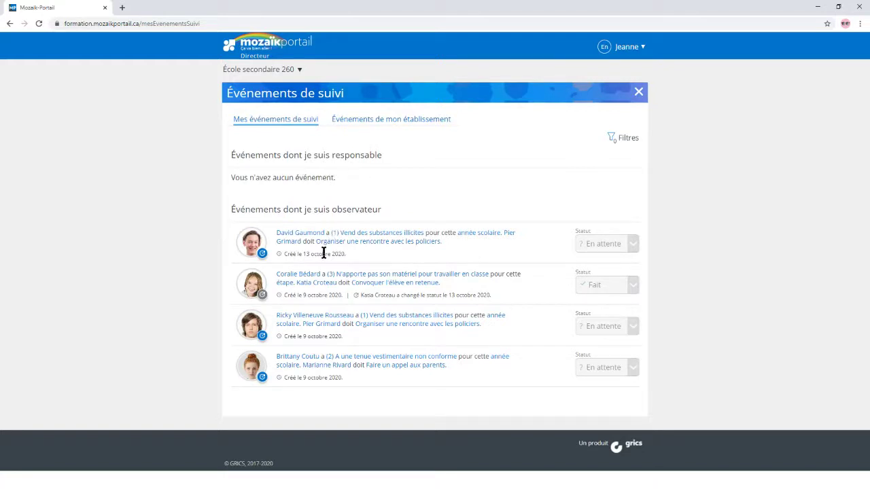
{"action": "left_click", "coordinate": [403, 122]}
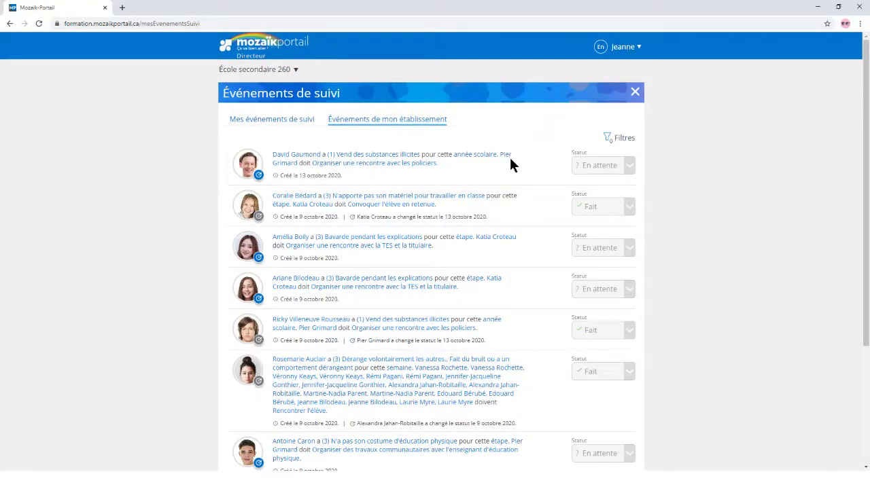
{"action": "scroll", "coordinate": [503, 172], "scroll_direction": "down", "scroll_amount": 2}
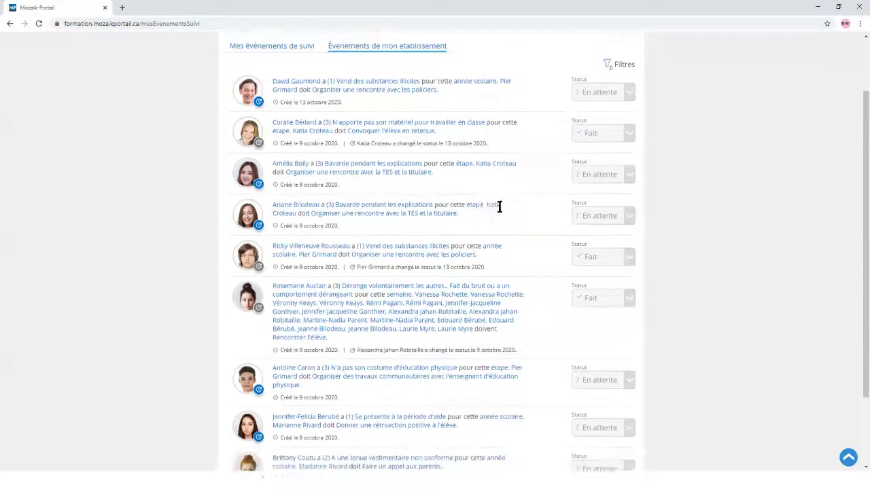
{"action": "scroll", "coordinate": [499, 206], "scroll_direction": "down", "scroll_amount": 2}
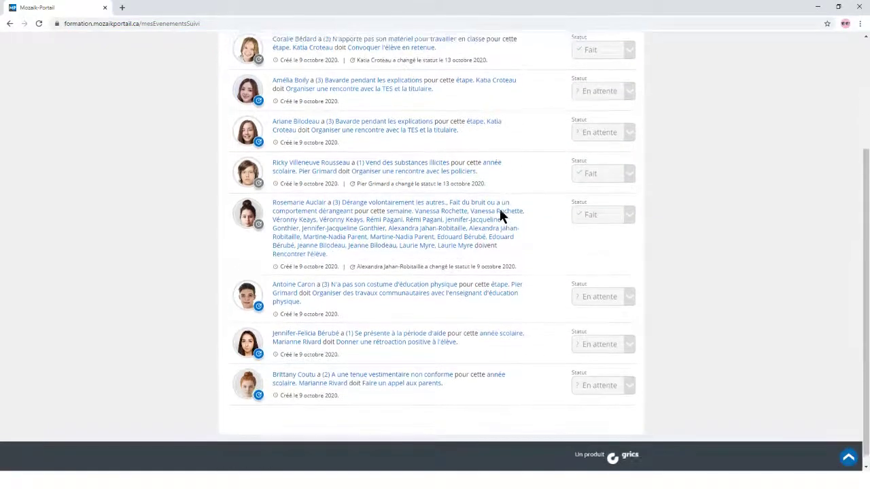
{"action": "scroll", "coordinate": [501, 215], "scroll_direction": "up", "scroll_amount": 4}
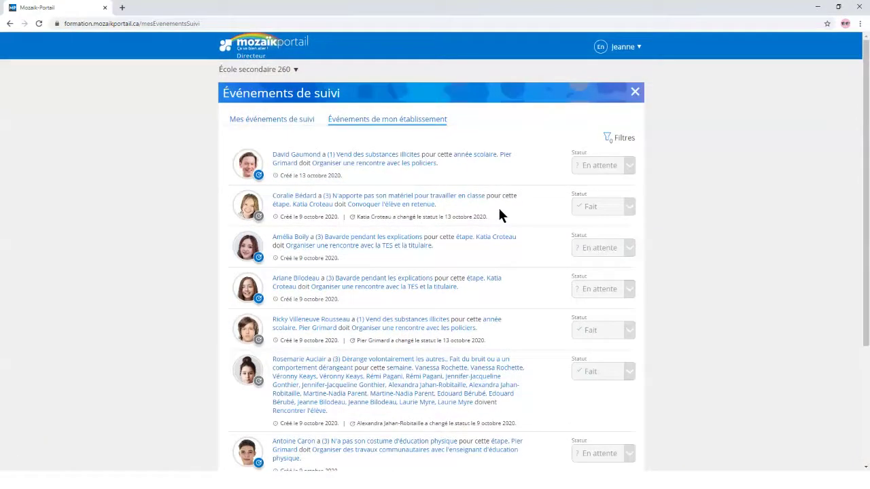
{"action": "left_click", "coordinate": [281, 122]}
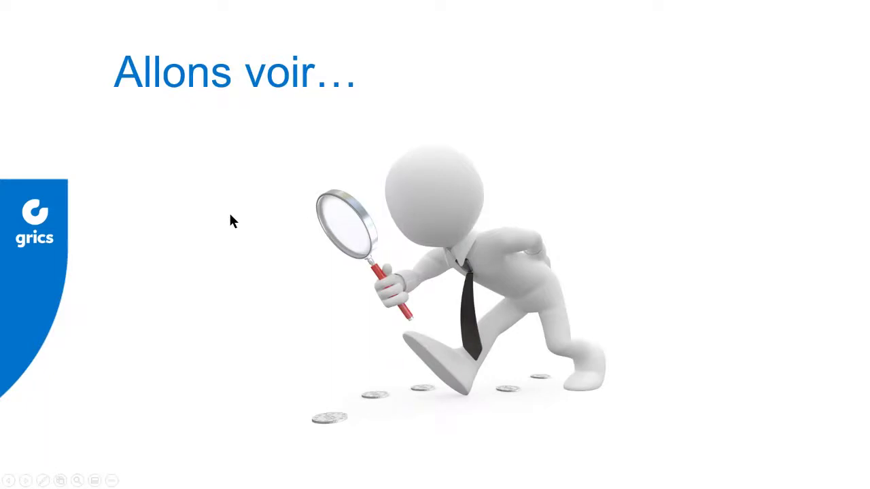
{"action": "left_click", "coordinate": [230, 218]}
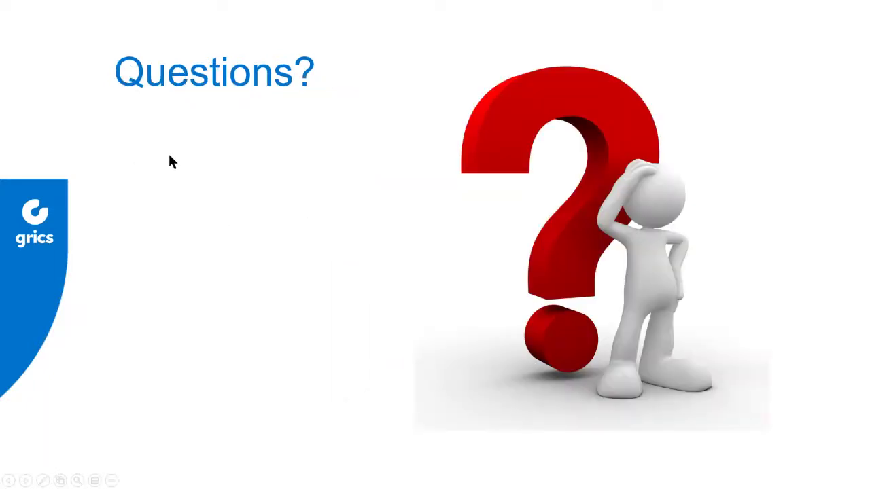
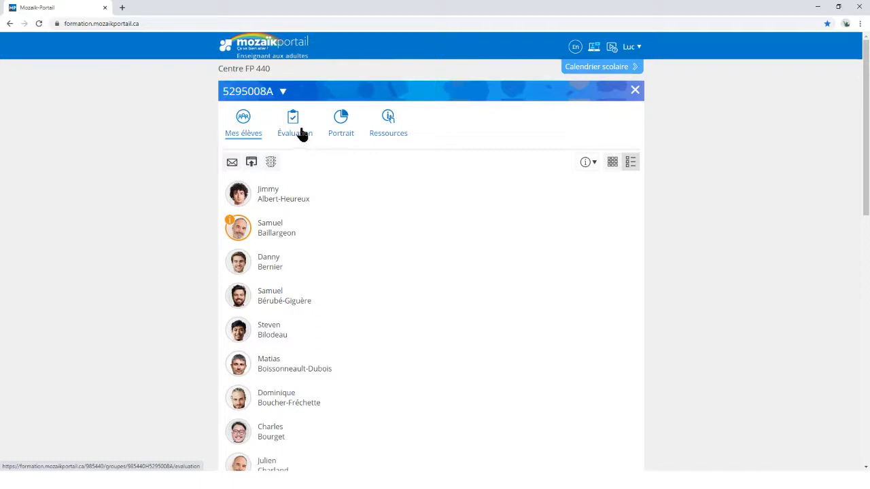
Open the evaluation of group 5295008A and switch the subject to Outillage.
{"action": "left_click", "coordinate": [293, 120]}
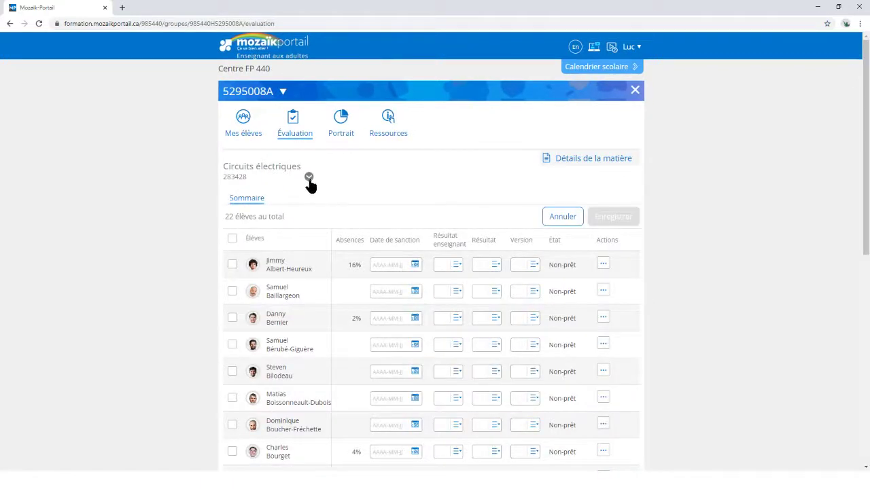
{"action": "left_click", "coordinate": [308, 179]}
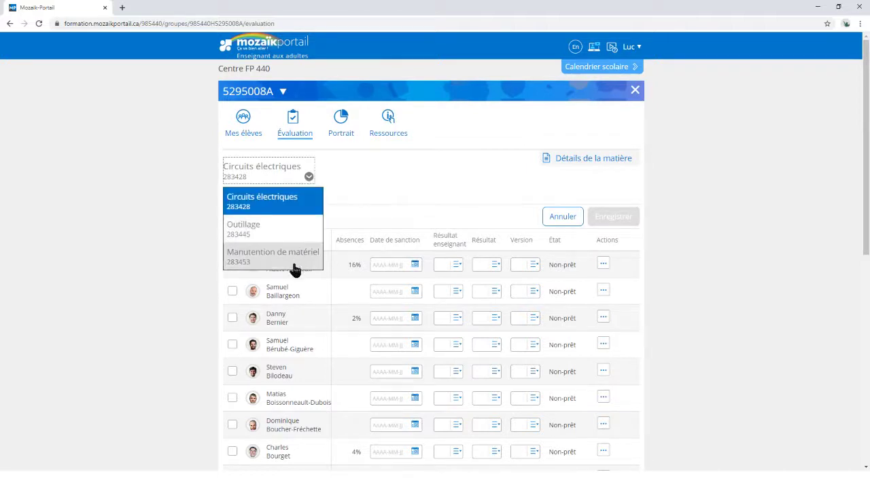
{"action": "left_click", "coordinate": [239, 231]}
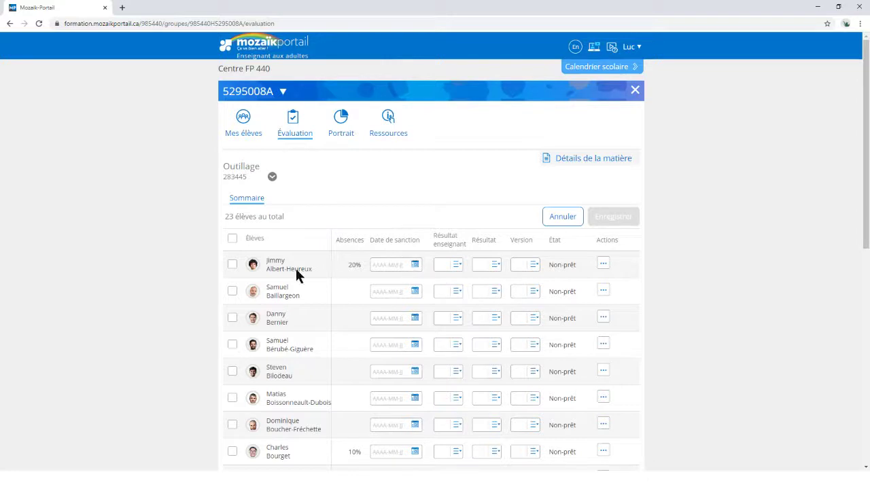
Set the first student's sanction date to 2020-10-07 and the teacher result to 80.
{"action": "left_click", "coordinate": [414, 266]}
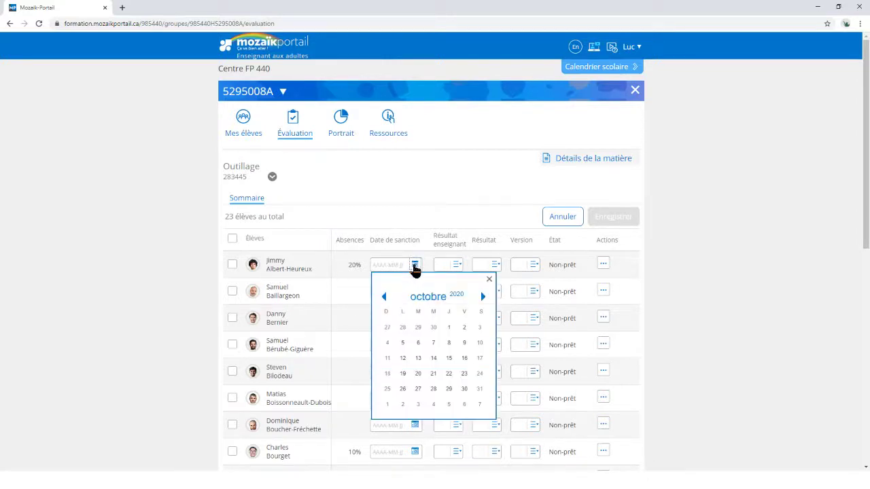
{"action": "left_click", "coordinate": [433, 343]}
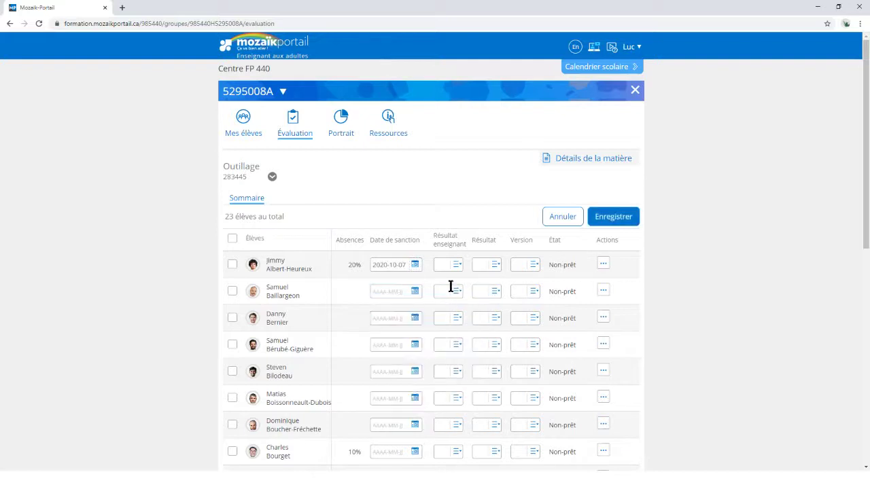
{"action": "left_click", "coordinate": [457, 265]}
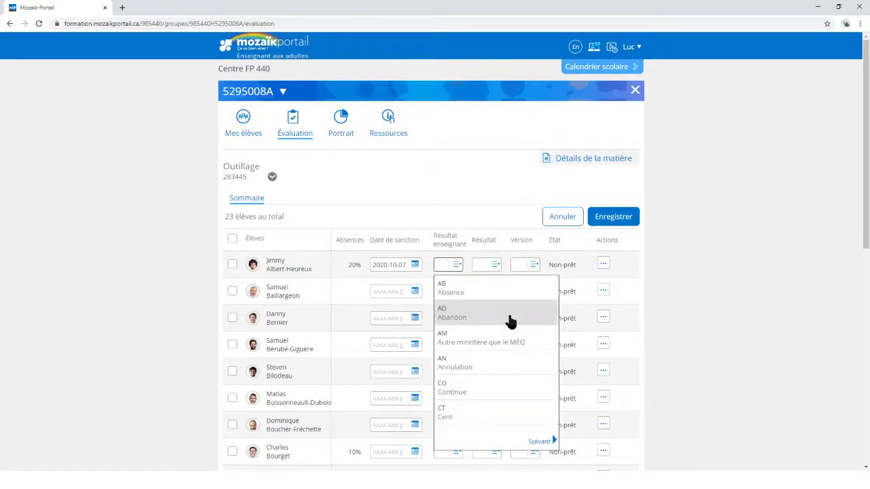
{"action": "type", "text": "80"}
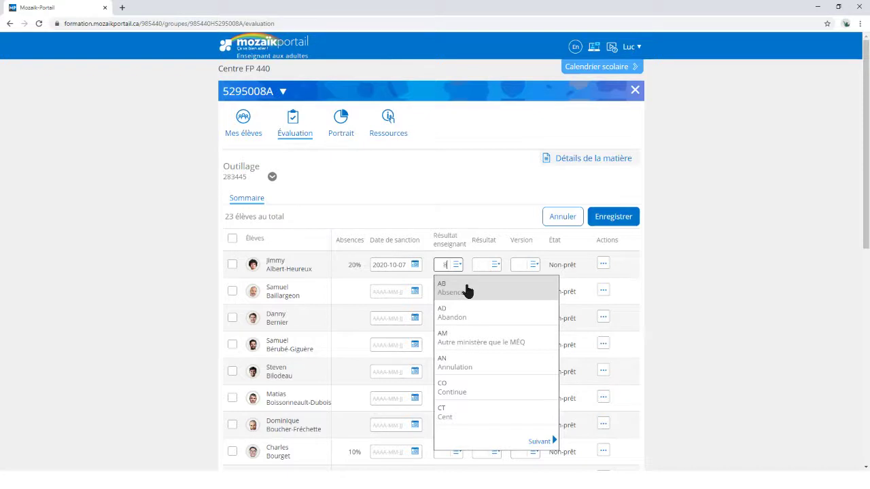
{"action": "left_click", "coordinate": [511, 256]}
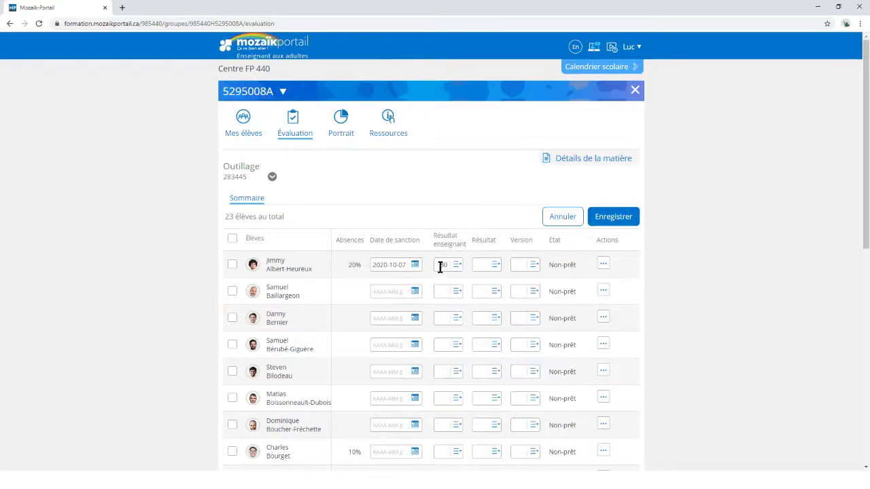
Review the result codes available for the first student's Résultat, including the last ones, and close the list without choosing any.
{"action": "left_click", "coordinate": [497, 267]}
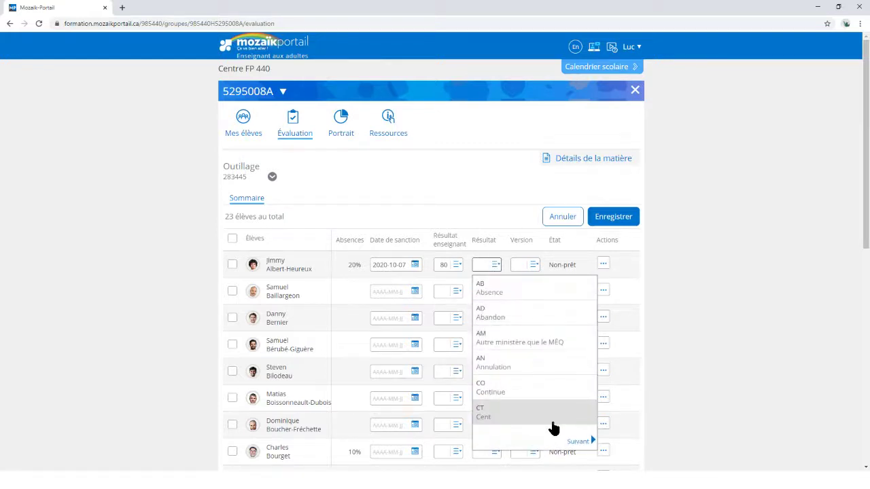
{"action": "left_click", "coordinate": [582, 444]}
{"action": "left_click", "coordinate": [579, 443]}
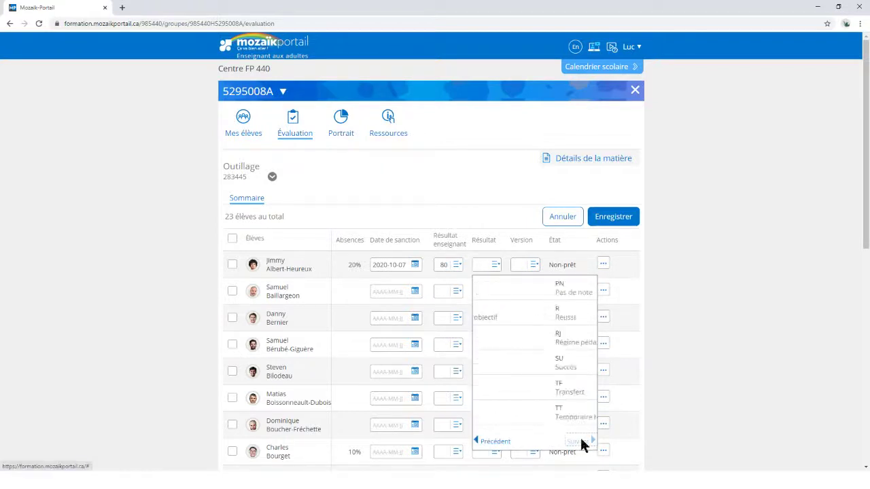
{"action": "left_click", "coordinate": [508, 251]}
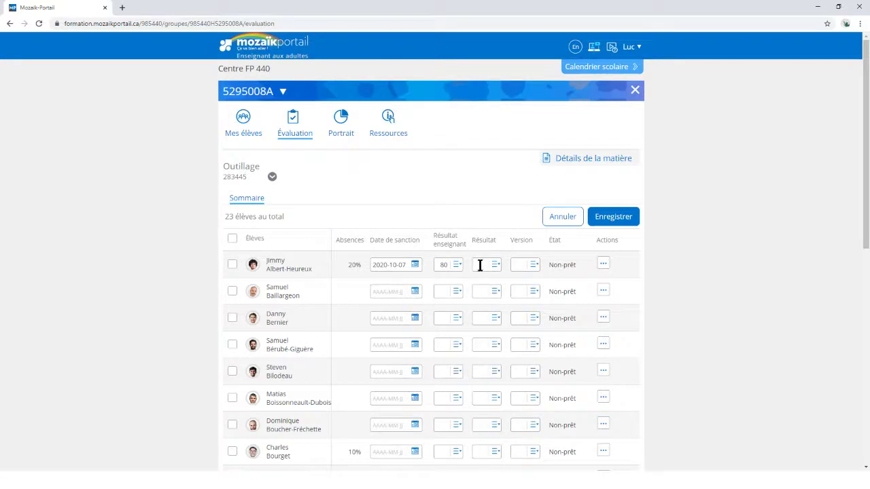
Calculate the first student's result and check the passing threshold in the subject details.
{"action": "left_click", "coordinate": [603, 265]}
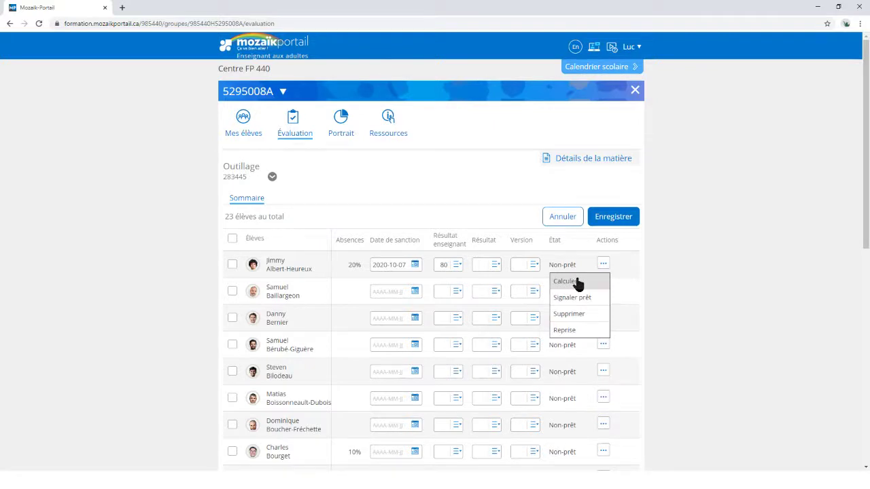
{"action": "left_click", "coordinate": [577, 284]}
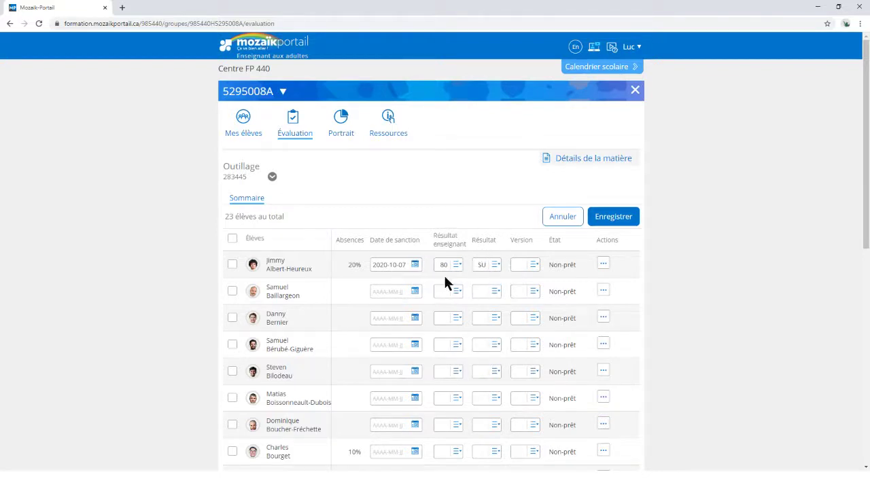
{"action": "left_click", "coordinate": [571, 162]}
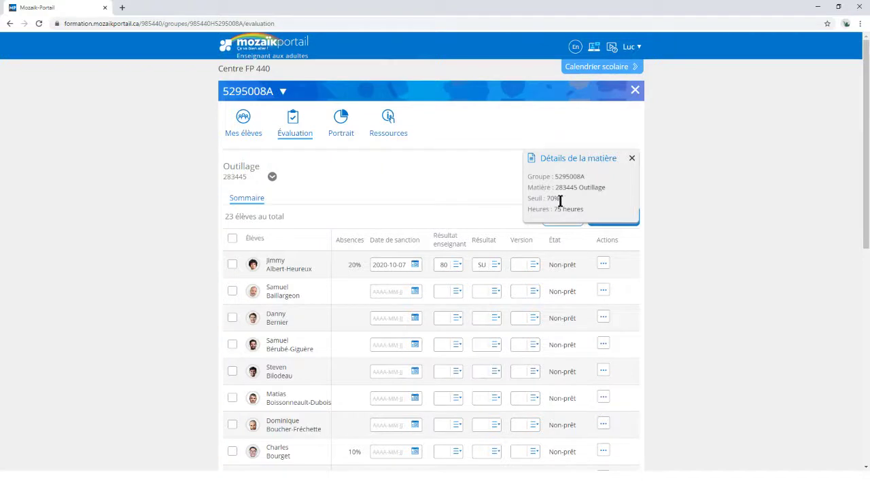
{"action": "left_click", "coordinate": [633, 158]}
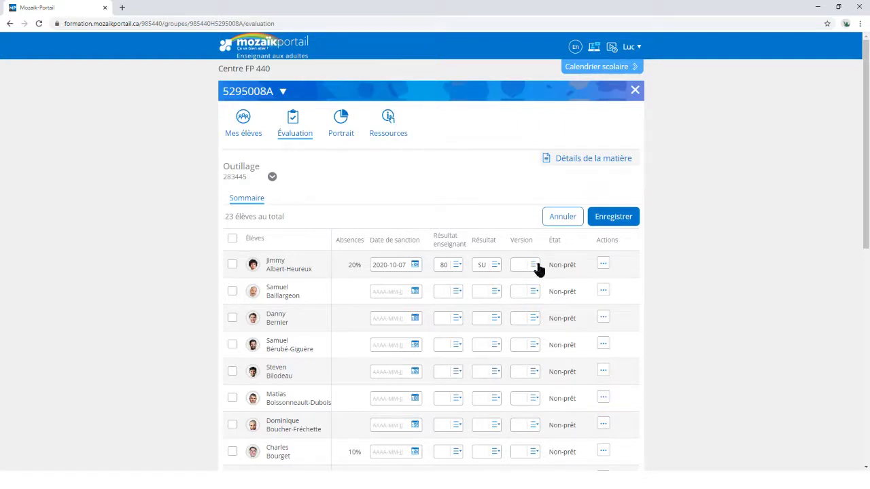
Set the first student's exam version to A and mark the result as ready.
{"action": "left_click", "coordinate": [536, 266]}
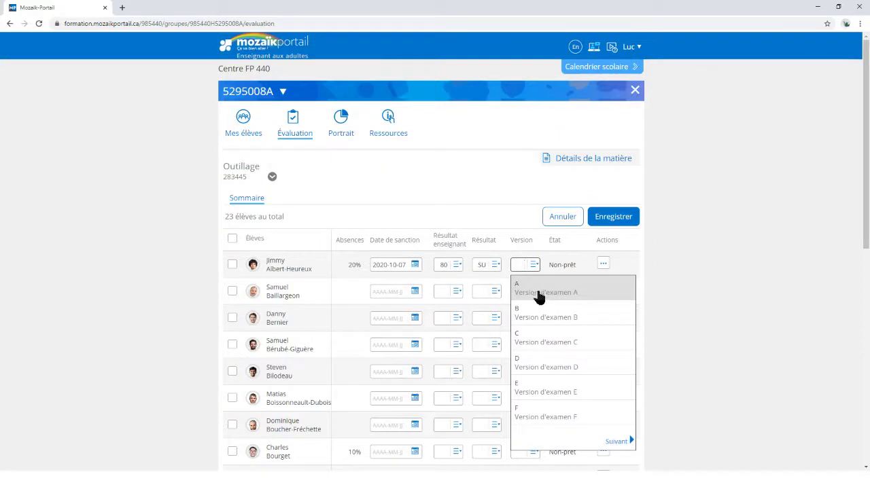
{"action": "left_click", "coordinate": [538, 296]}
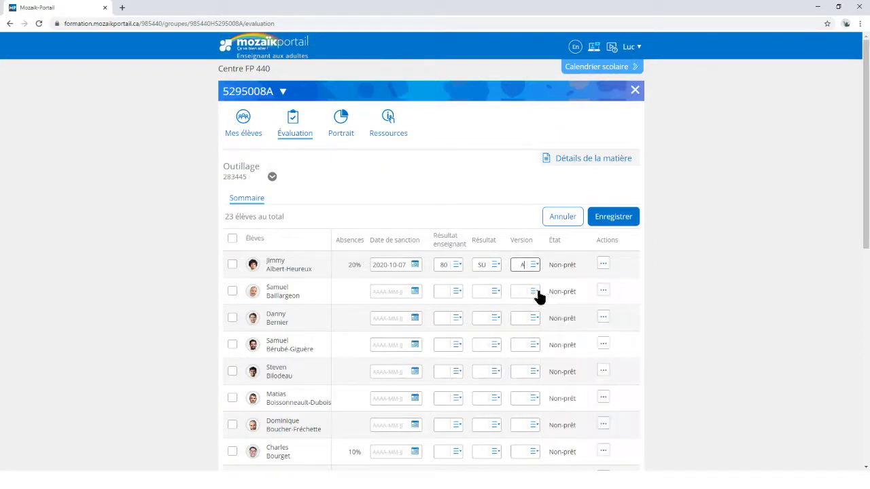
{"action": "left_click", "coordinate": [604, 265]}
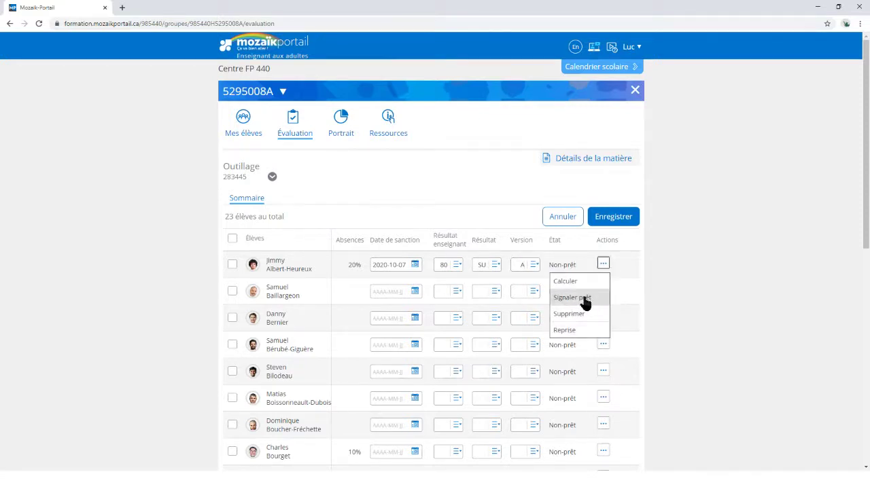
{"action": "left_click", "coordinate": [584, 301]}
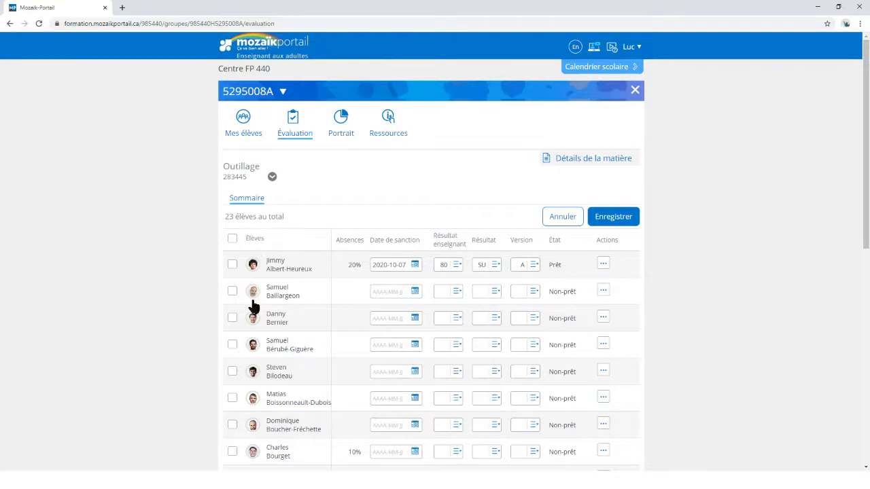
Start a bulk edit for all students except the first, with 2020-10-07 as the sanction date.
{"action": "left_click", "coordinate": [232, 239]}
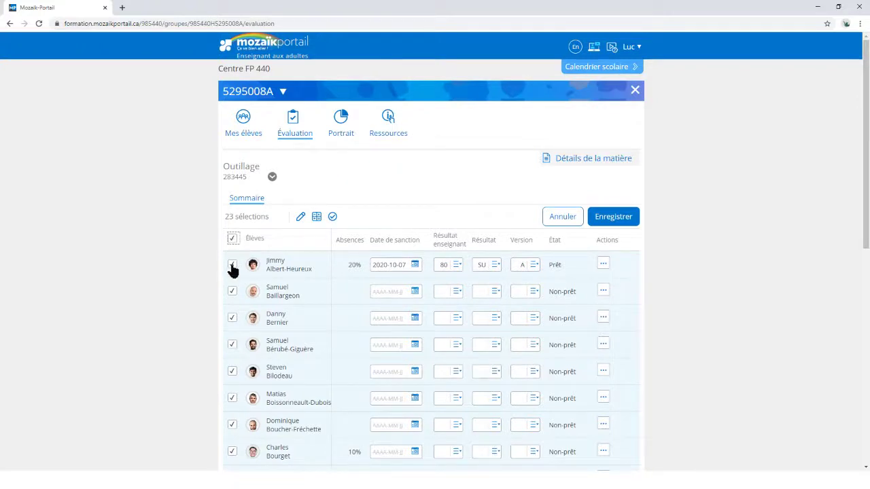
{"action": "left_click", "coordinate": [233, 266]}
{"action": "left_click", "coordinate": [300, 218]}
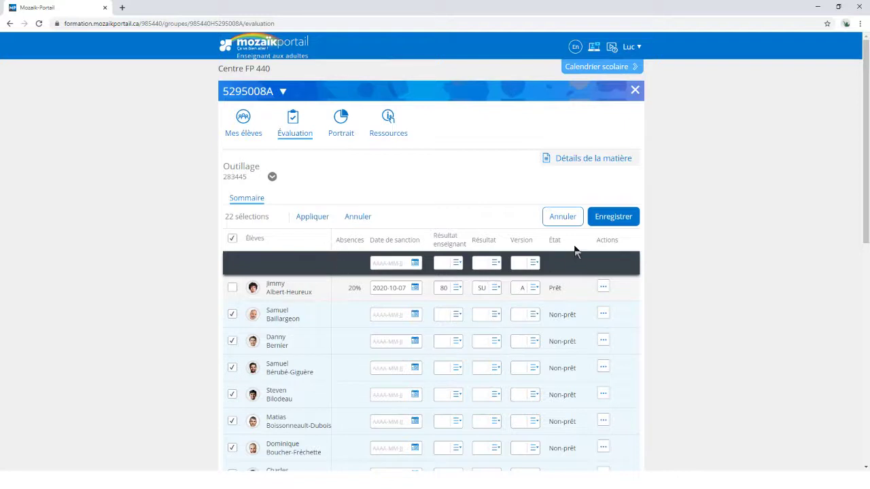
{"action": "left_click", "coordinate": [416, 264]}
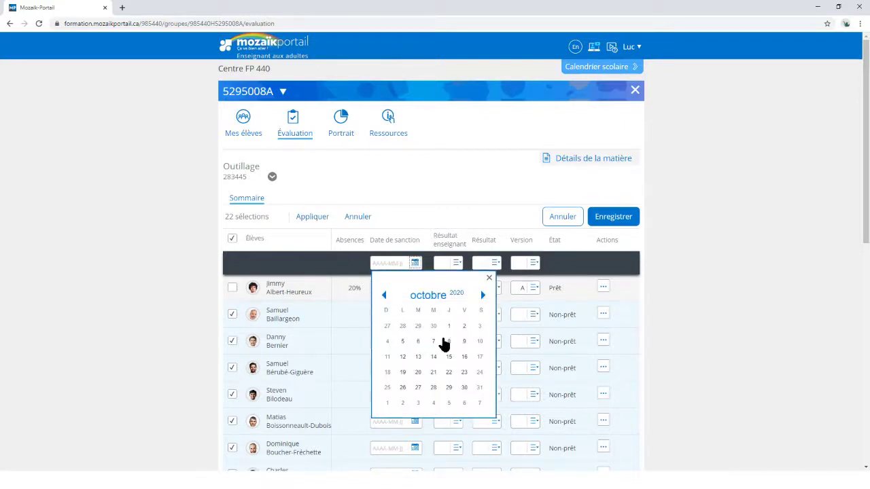
{"action": "left_click", "coordinate": [434, 341]}
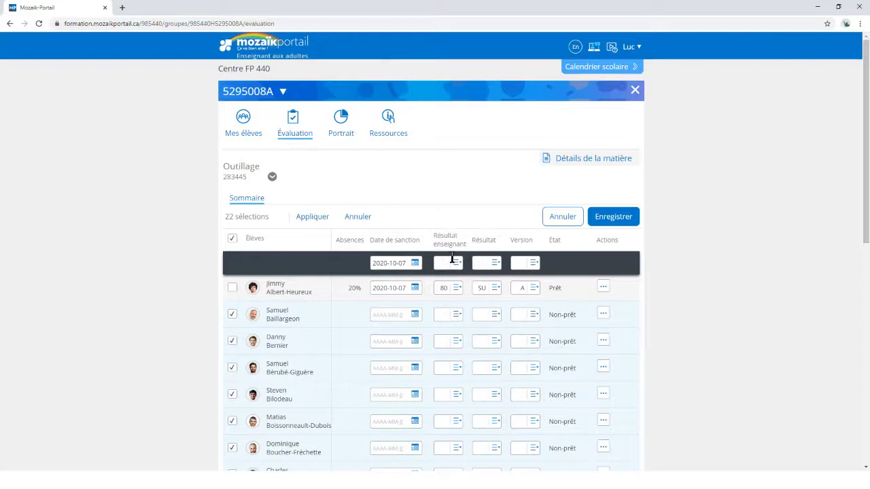
Set the bulk result to SU (Succès) and the version to A, and apply the values to the selected students.
{"action": "left_click", "coordinate": [496, 264]}
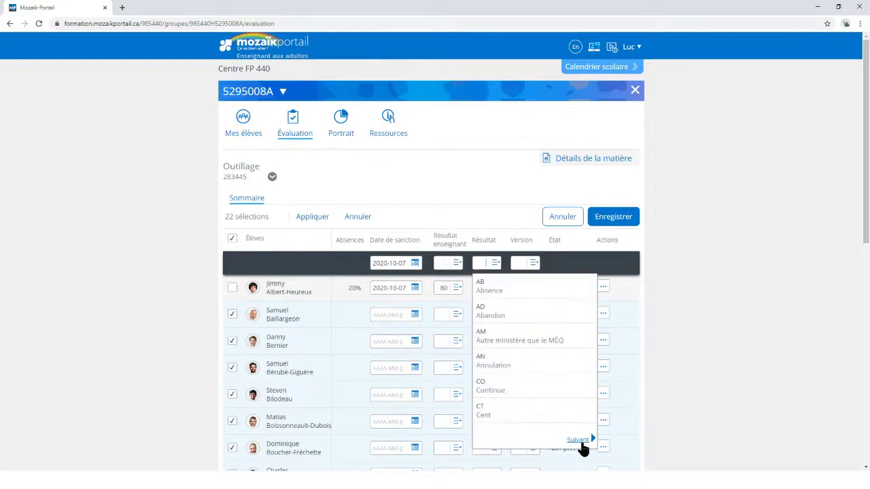
{"action": "left_click", "coordinate": [578, 441]}
{"action": "left_click", "coordinate": [579, 439]}
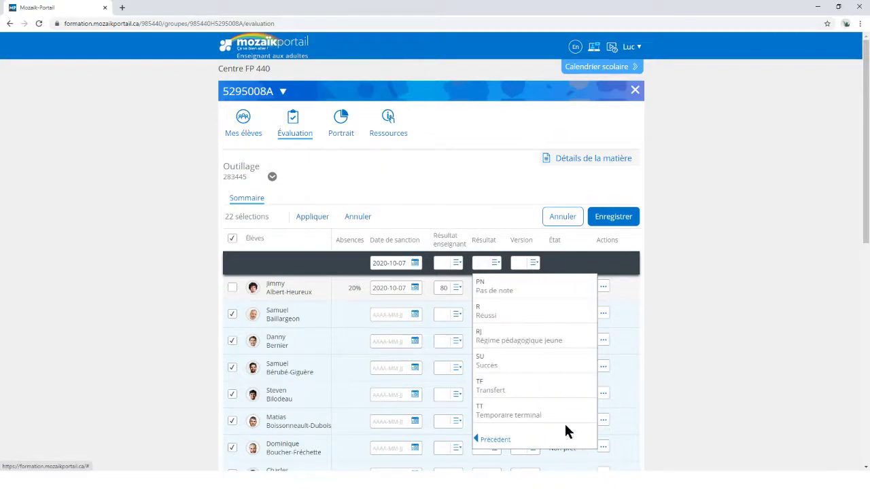
{"action": "left_click", "coordinate": [494, 364]}
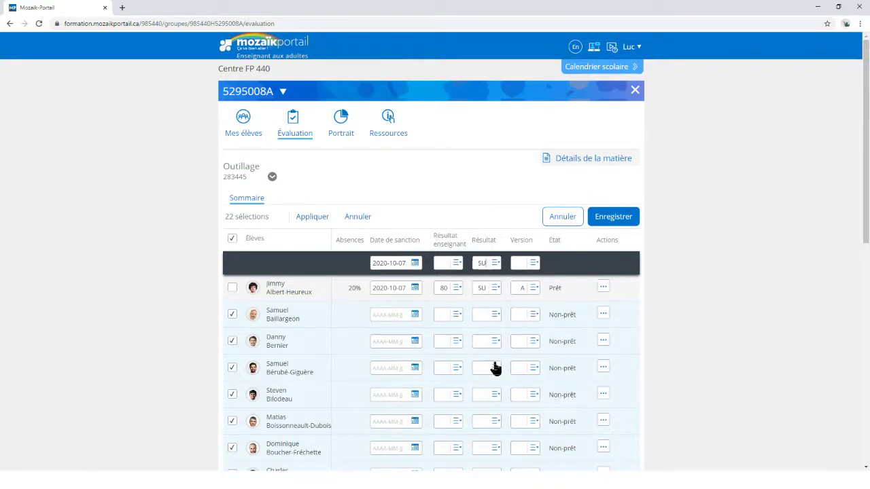
{"action": "left_click", "coordinate": [533, 263]}
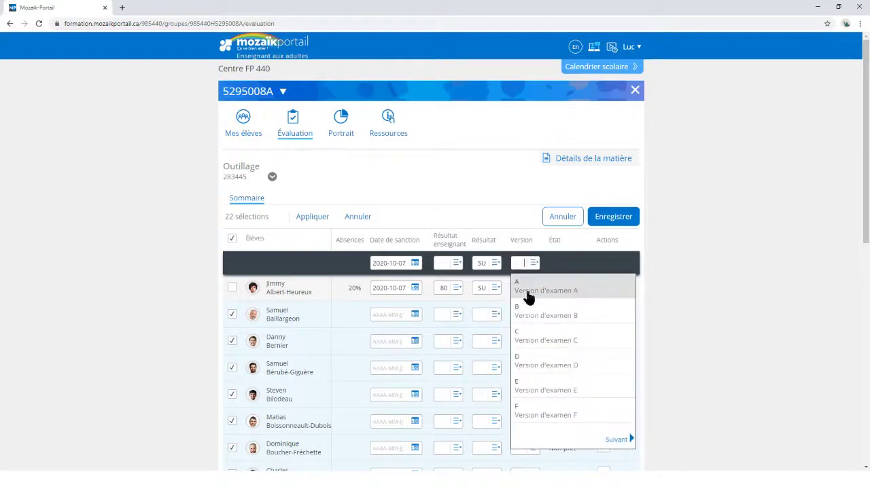
{"action": "left_click", "coordinate": [522, 292]}
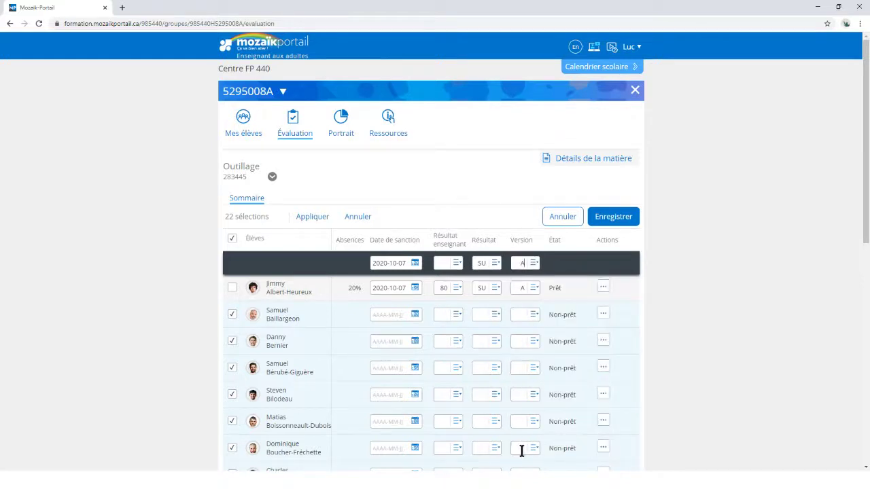
{"action": "left_click", "coordinate": [309, 217]}
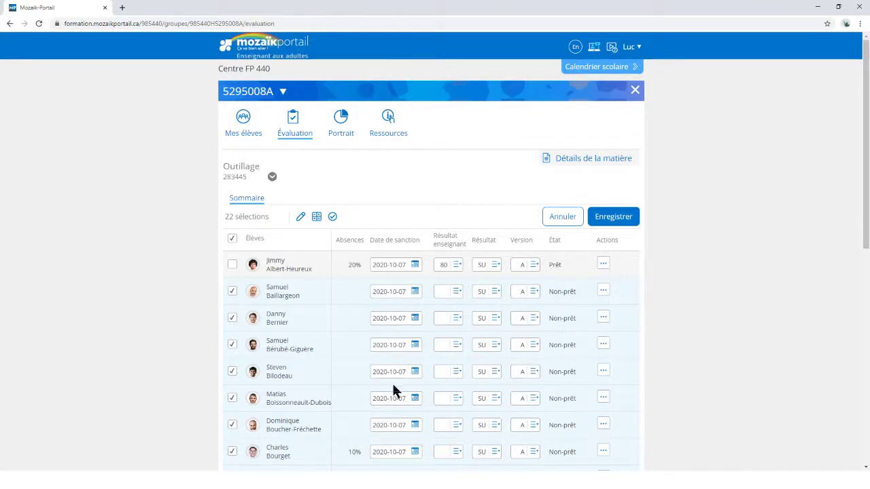
Change the second student's result to EC and add a Reprise entry for that student.
{"action": "left_click", "coordinate": [487, 290]}
{"action": "left_click_drag", "start_coordinate": [487, 290], "coordinate": [466, 294]}
{"action": "type", "text": "EC"}
{"action": "key", "text": "Tab"}
{"action": "left_click", "coordinate": [603, 292]}
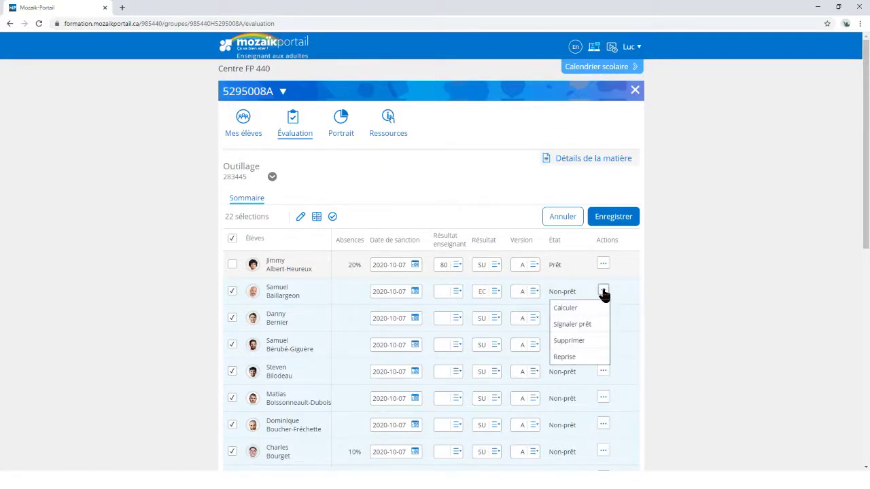
{"action": "left_click", "coordinate": [565, 357]}
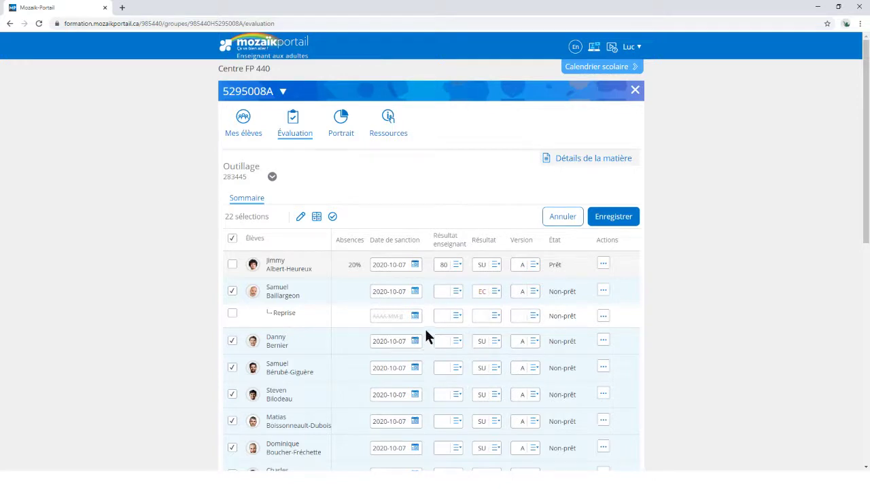
Set the third student's exam version to B and mark all selected students' results as ready.
{"action": "left_click", "coordinate": [534, 341]}
{"action": "left_click", "coordinate": [529, 397]}
{"action": "left_click", "coordinate": [332, 217]}
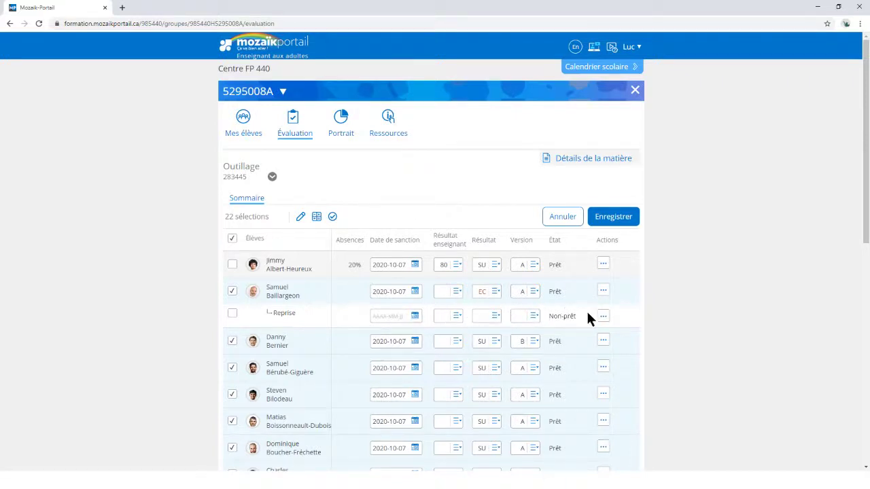
Save the group's evaluation results and accept the sanction date 2020-10-07 despite the schedule.
{"action": "scroll", "coordinate": [589, 365], "scroll_direction": "down", "scroll_amount": 3}
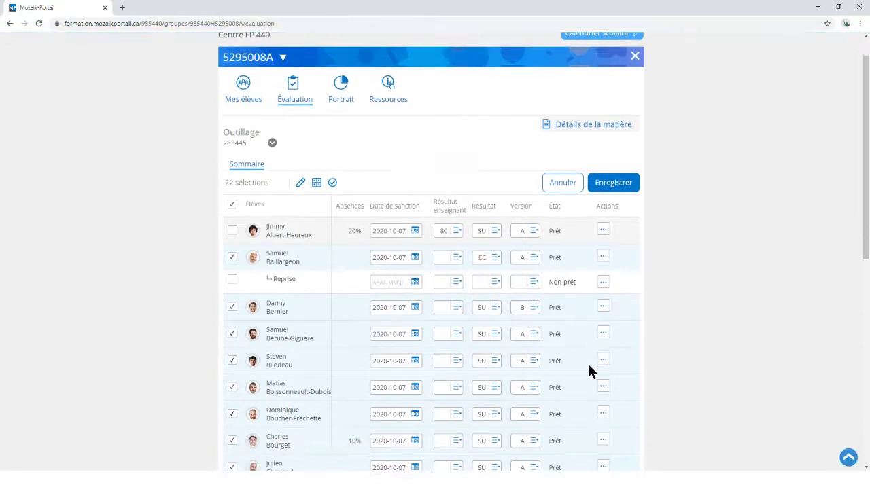
{"action": "scroll", "coordinate": [589, 372], "scroll_direction": "down", "scroll_amount": 1}
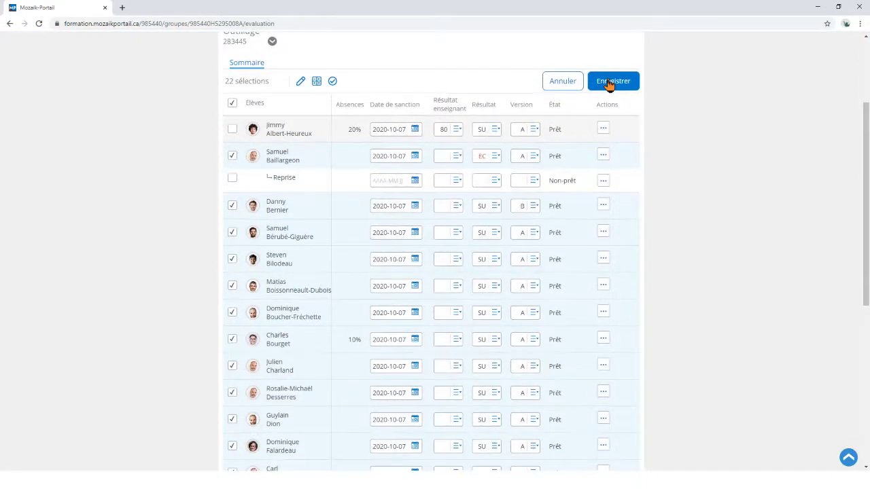
{"action": "left_click", "coordinate": [609, 85]}
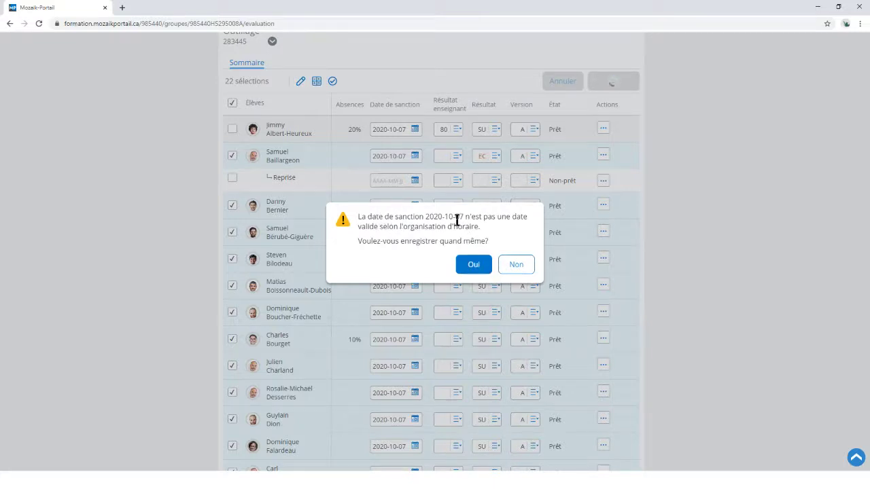
{"action": "left_click", "coordinate": [473, 265]}
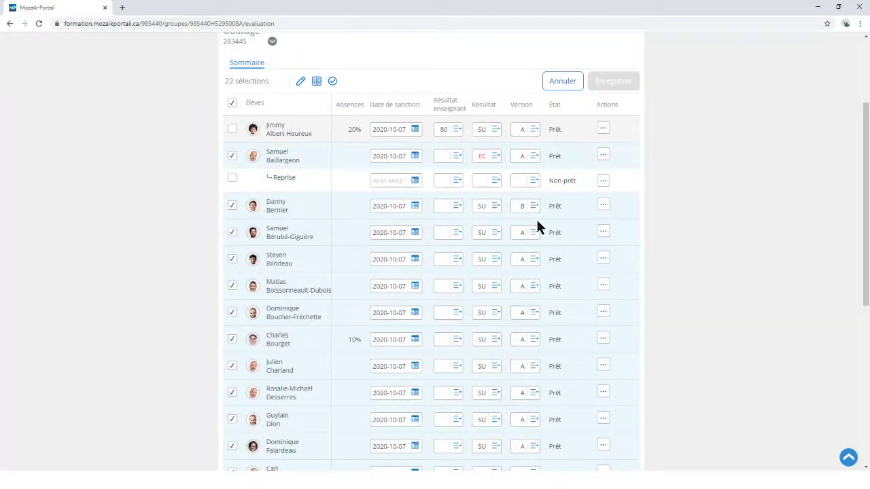
{"action": "scroll", "coordinate": [537, 222], "scroll_direction": "up", "scroll_amount": 3}
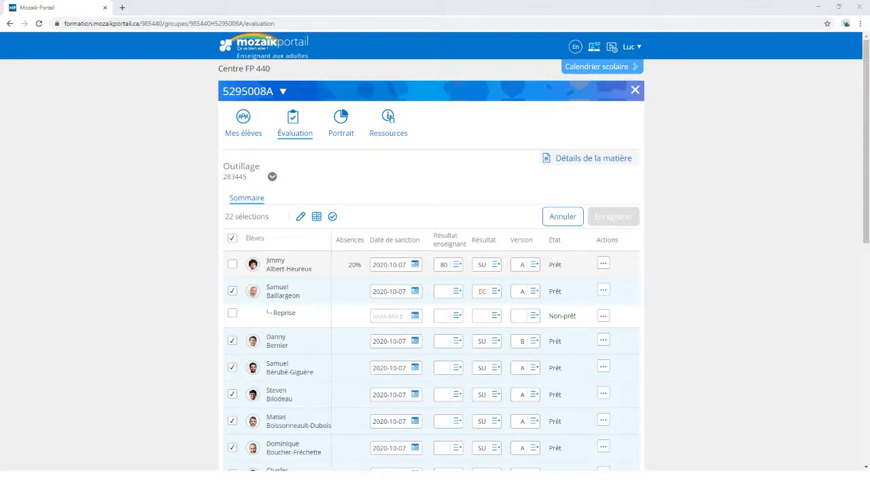
{"action": "left_click", "coordinate": [96, 369]}
{"action": "key", "text": "Right"}
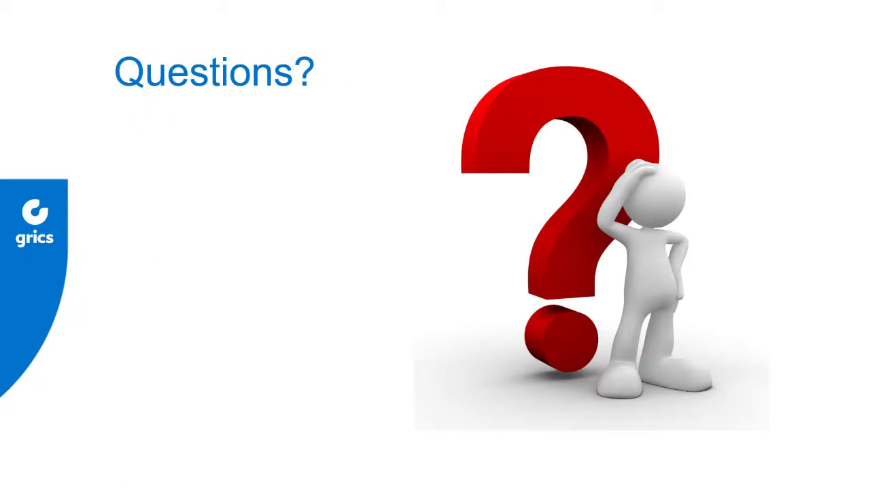